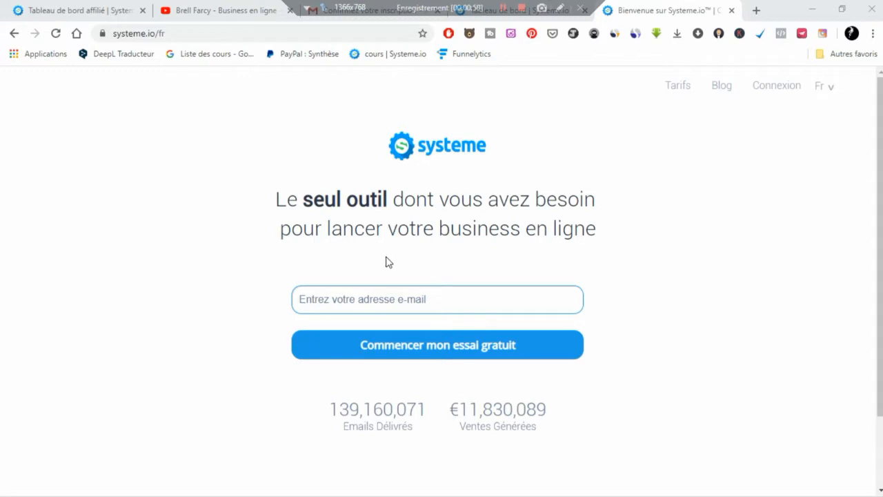
# - Paste the account e-mail into the sign-up field and view the confirmation e-mail in Gmail
pyautogui.click(390, 297)
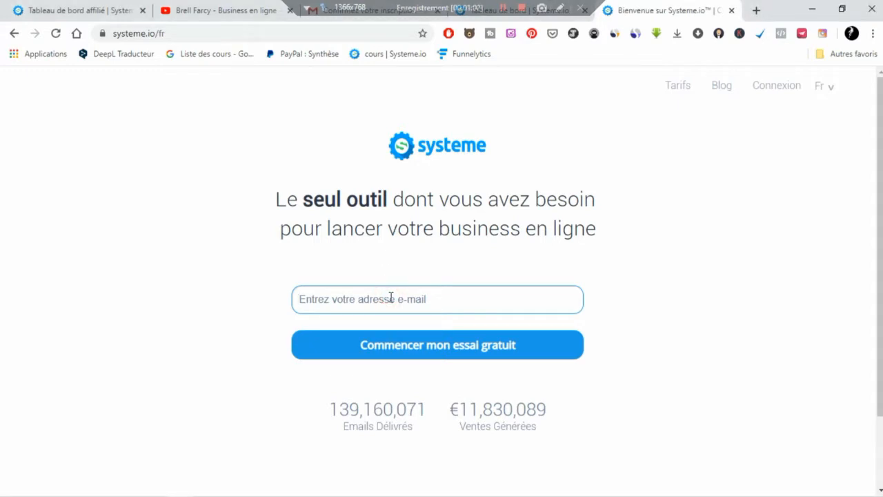
pyautogui.hotkey('ctrl', 'v')
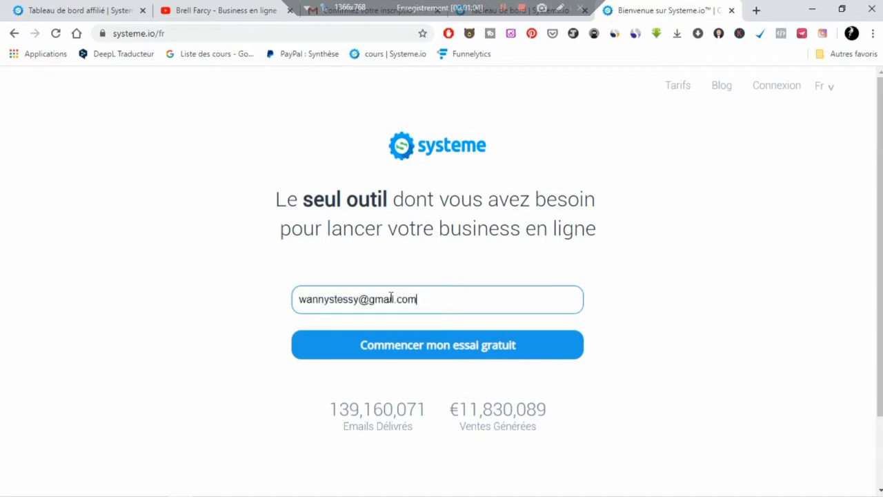
pyautogui.click(440, 303)
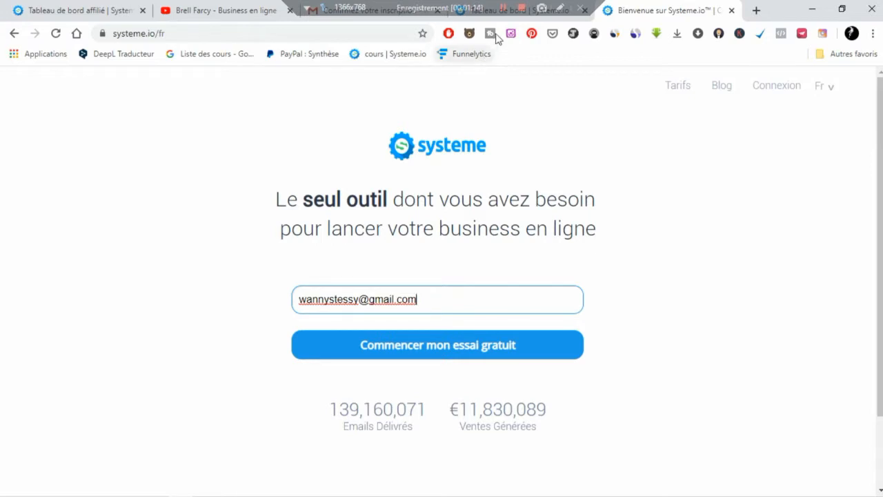
pyautogui.click(388, 19)
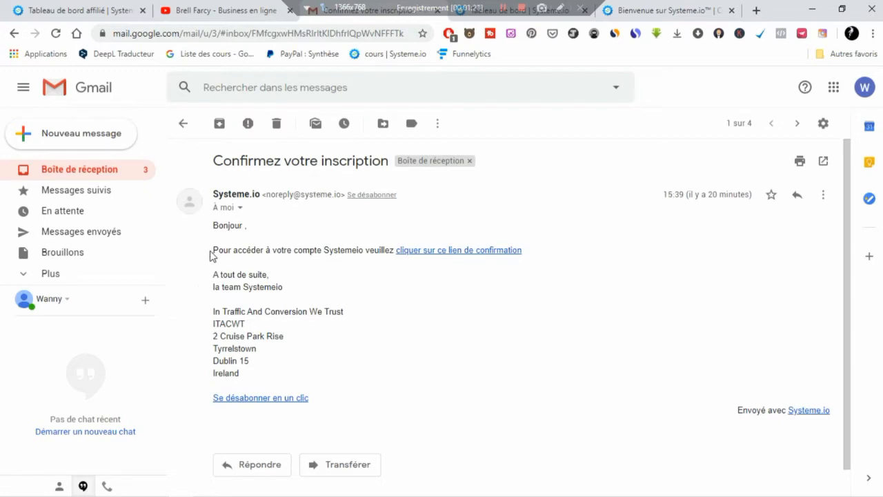
# - Highlight the confirmation sentence in the Gmail message, then go back to the Systeme.io dashboard
pyautogui.moveTo(223, 250); pyautogui.dragTo(432, 263)
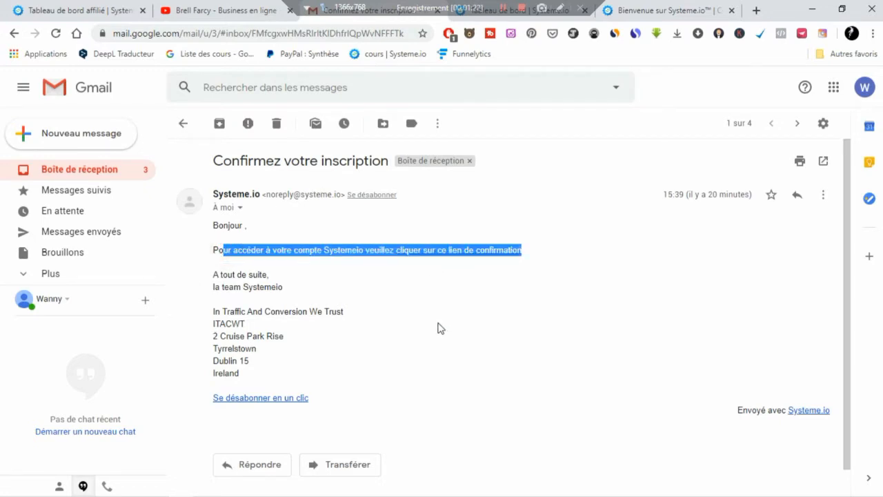
pyautogui.click(404, 299)
pyautogui.click(524, 19)
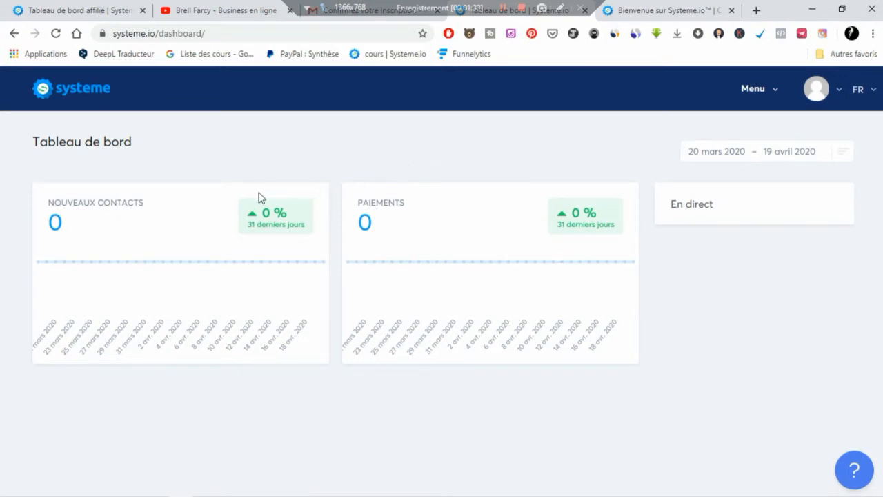
# - Review the dashboard's new contacts and payments figures and its date range presets
pyautogui.moveTo(48, 201); pyautogui.dragTo(140, 215)
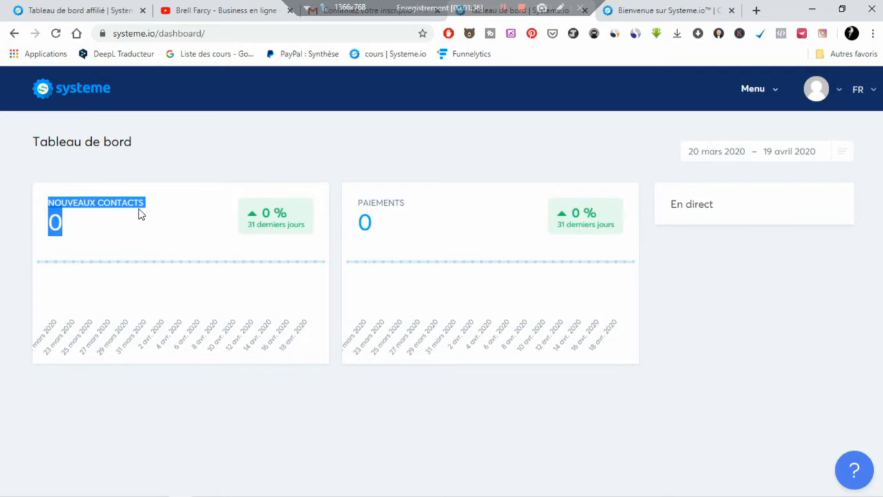
pyautogui.click(247, 410)
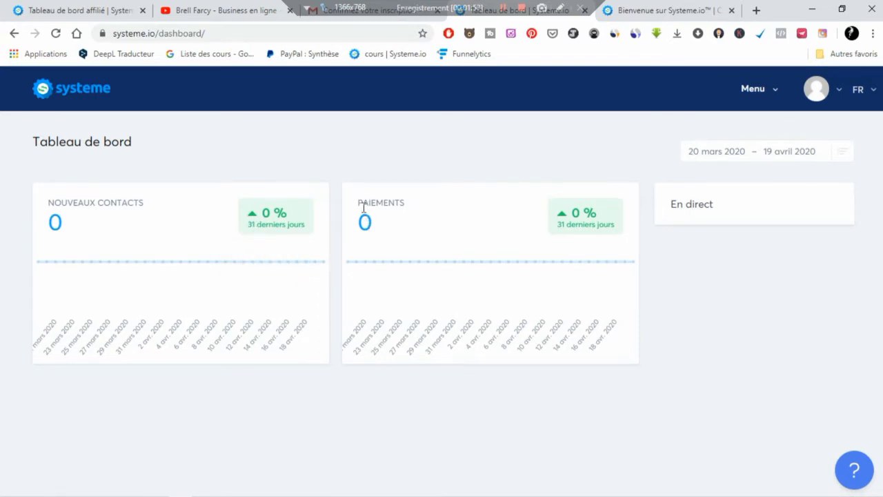
pyautogui.moveTo(357, 202); pyautogui.dragTo(410, 207)
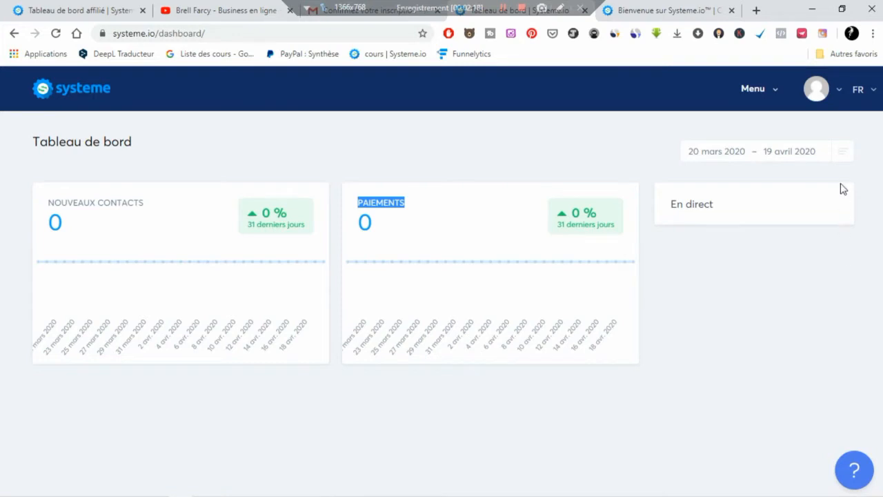
pyautogui.click(839, 160)
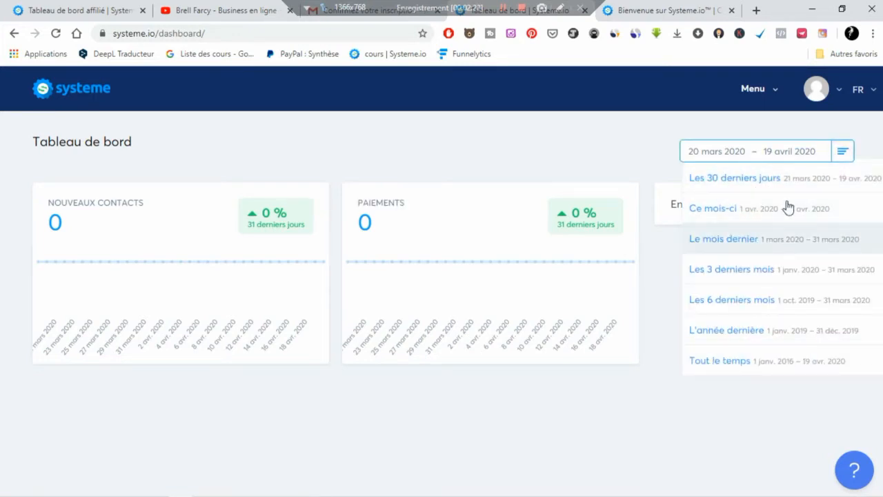
pyautogui.click(842, 152)
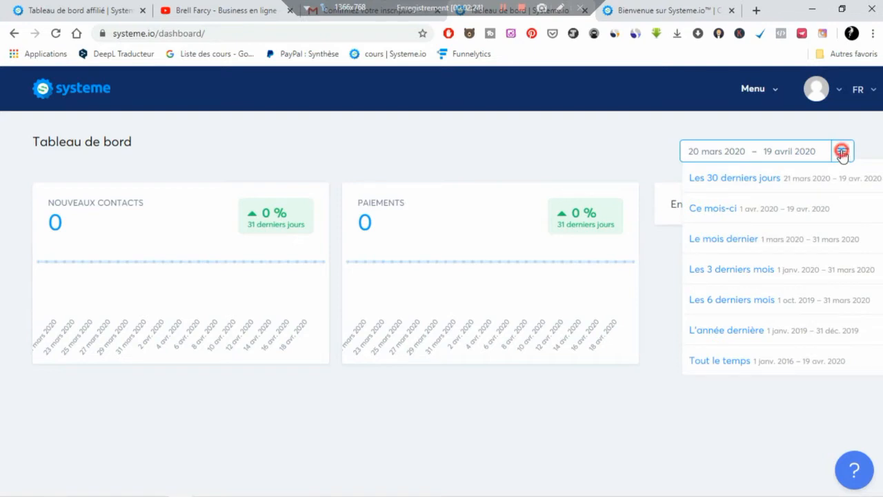
# - Open Tableau de bord affilié from the main menu's Tableau de bord section
pyautogui.click(770, 90)
pyautogui.click(762, 162)
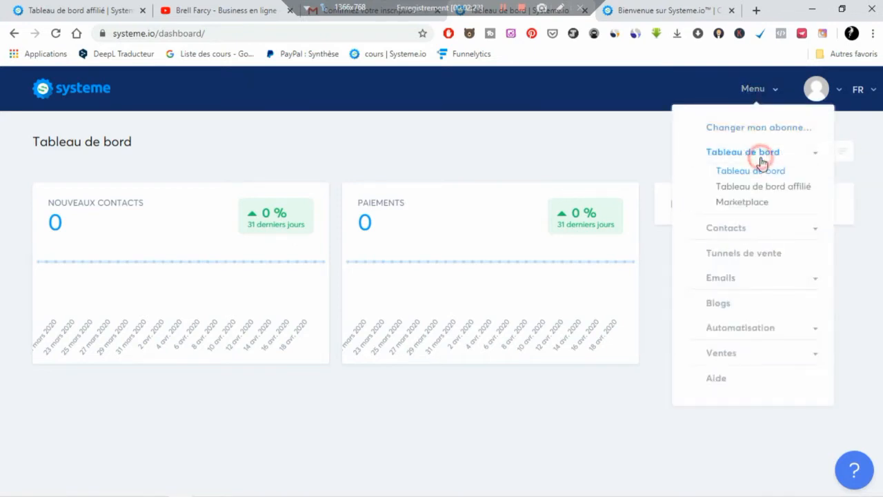
pyautogui.click(759, 188)
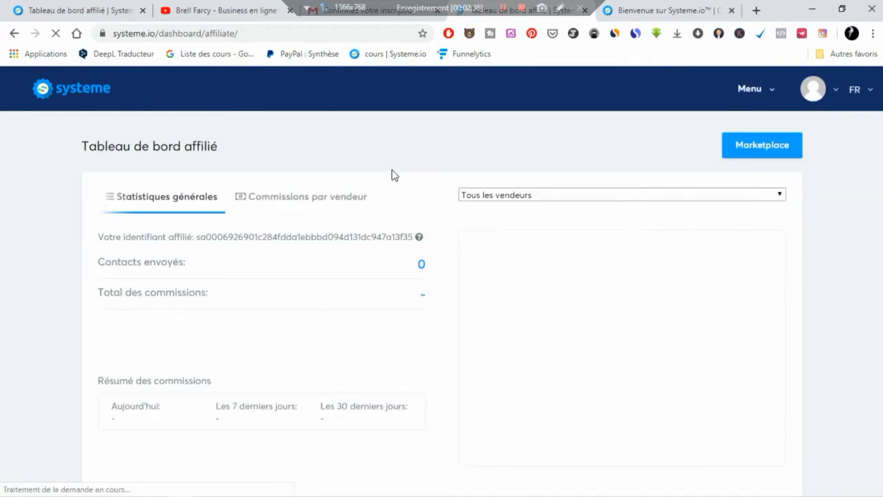
pyautogui.click(345, 198)
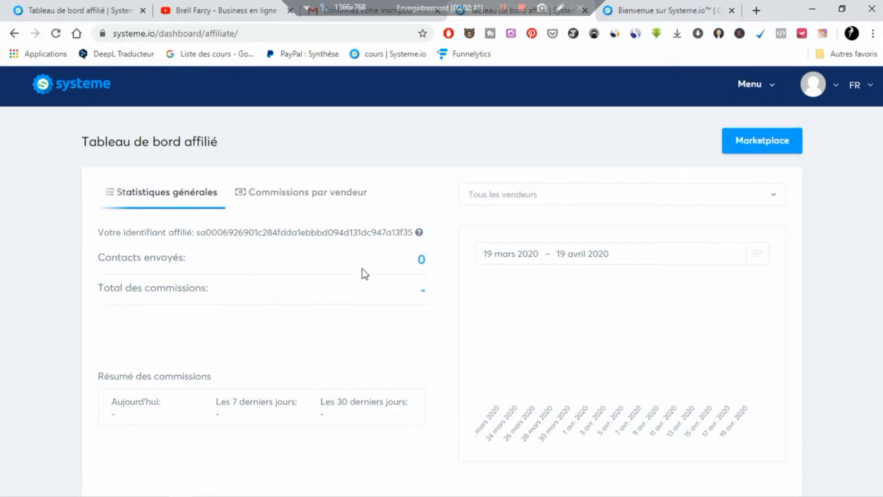
pyautogui.scroll(-3, 345, 276)
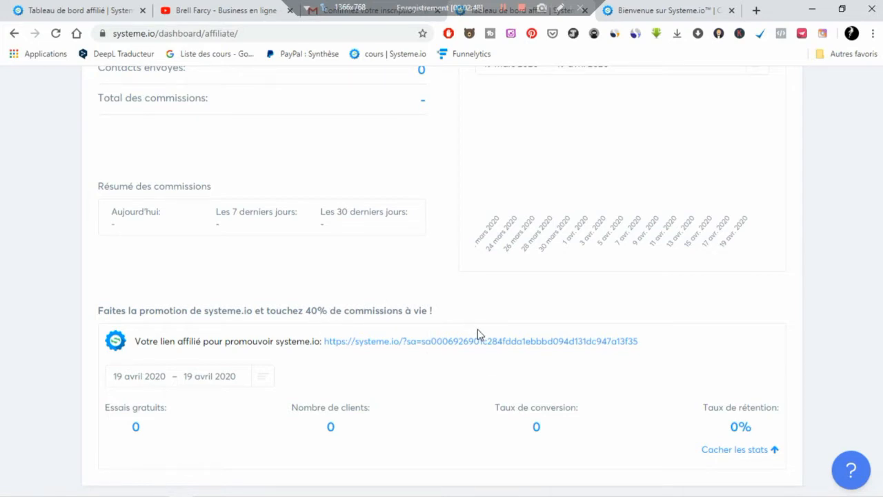
pyautogui.scroll(-2, 494, 359)
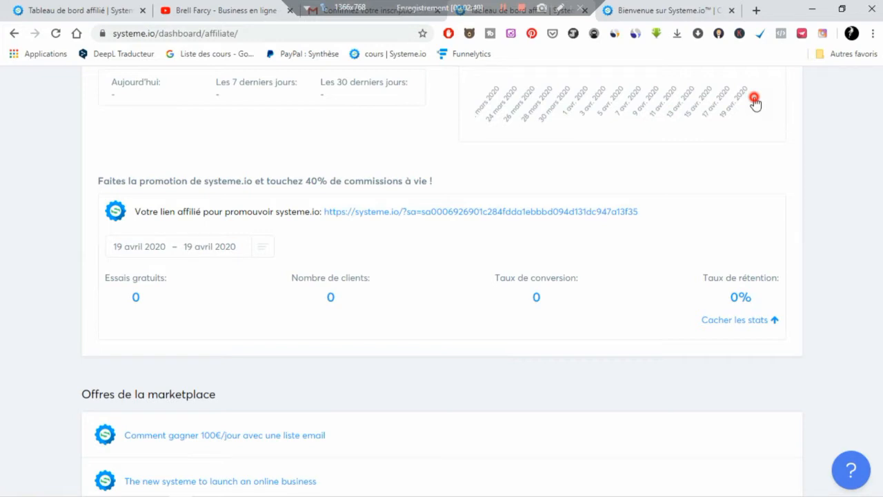
pyautogui.scroll(5, 756, 103)
pyautogui.moveTo(759, 122)
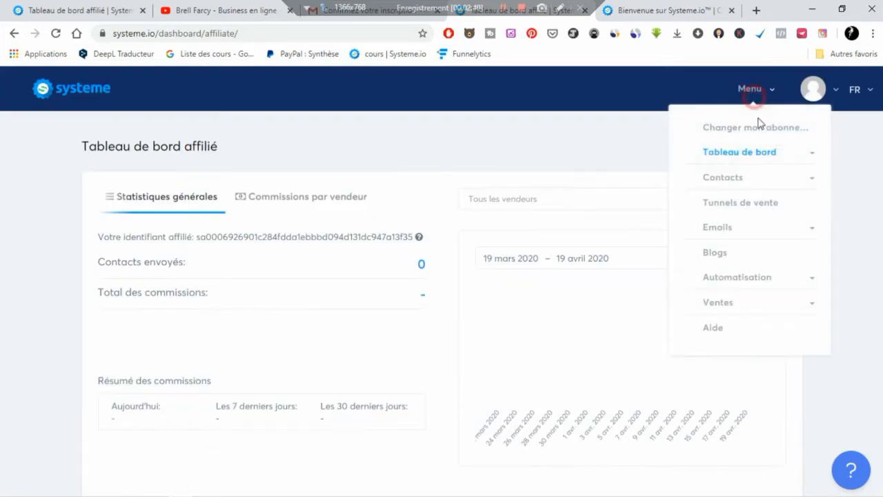
pyautogui.click(763, 153)
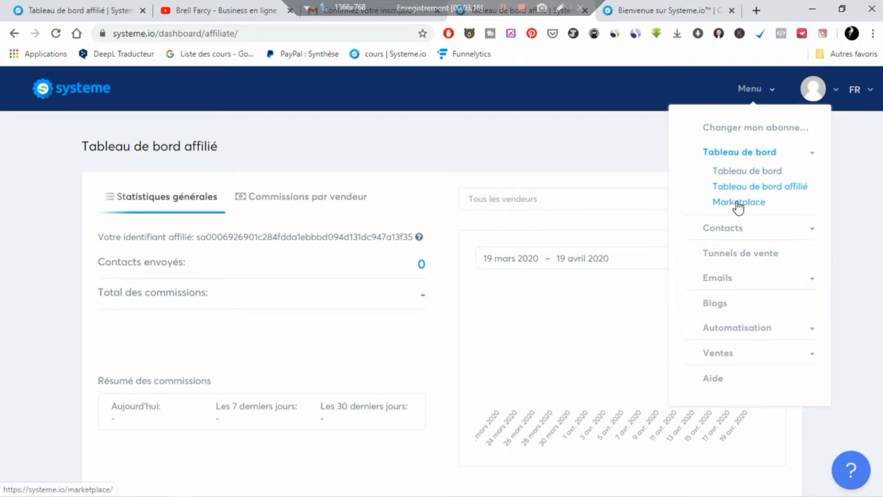
pyautogui.click(848, 217)
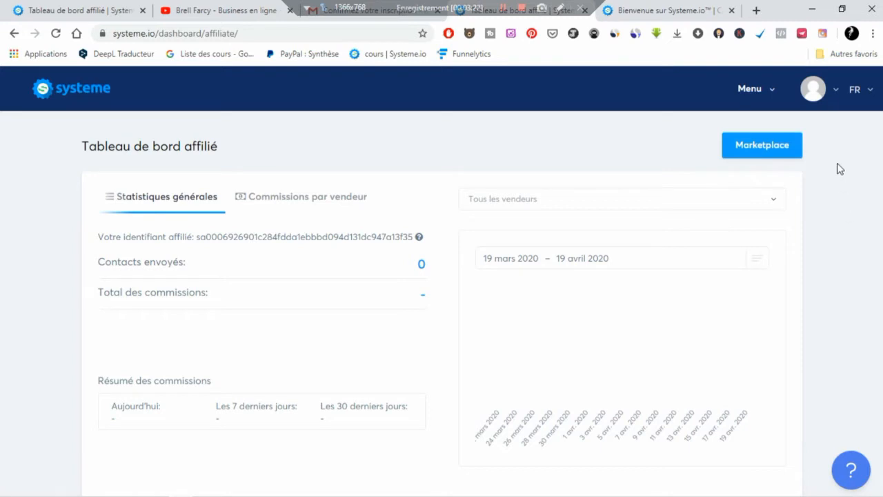
# - Open Paramètres du profil from the avatar menu and save the profile details unchanged
pyautogui.click(833, 89)
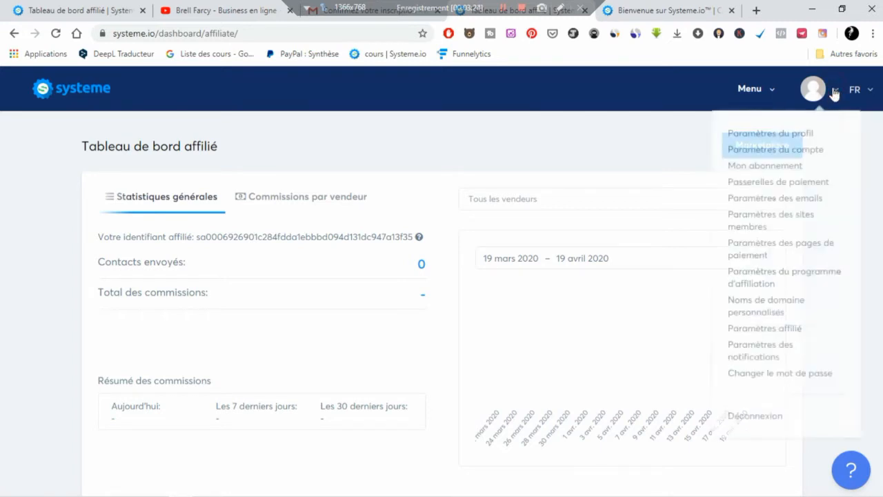
pyautogui.click(806, 135)
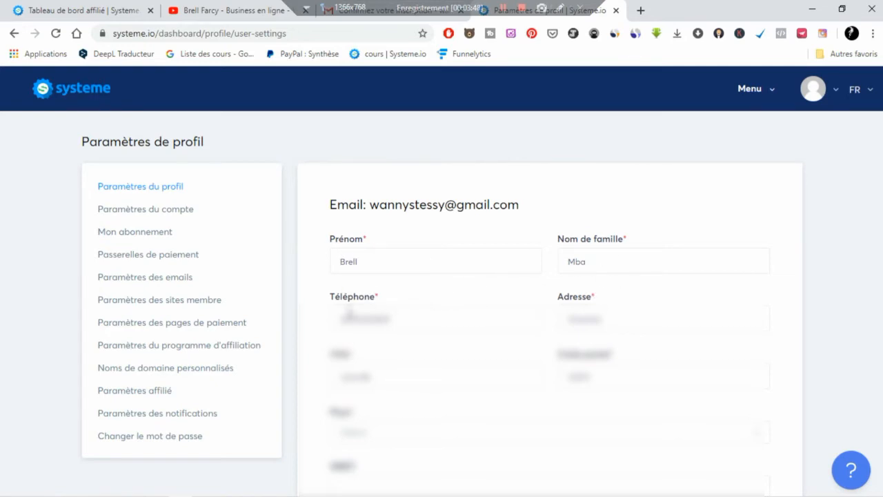
pyautogui.scroll(-1, 343, 308)
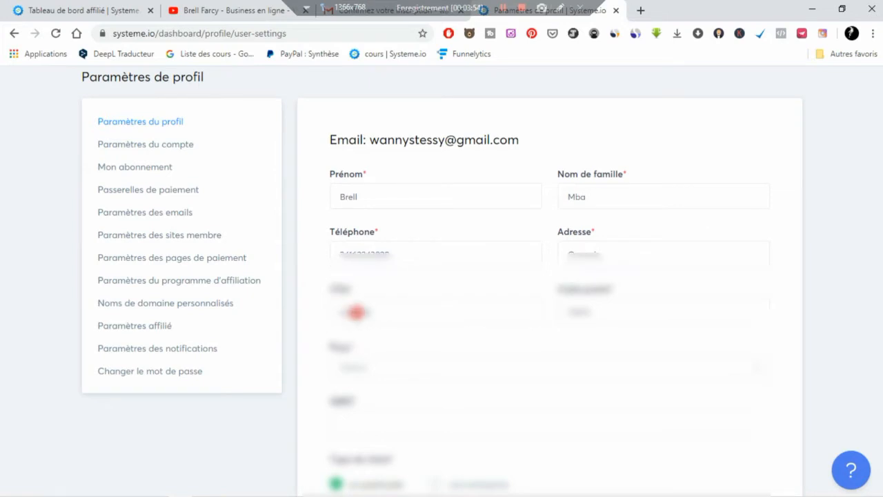
pyautogui.click(357, 312)
pyautogui.click(478, 348)
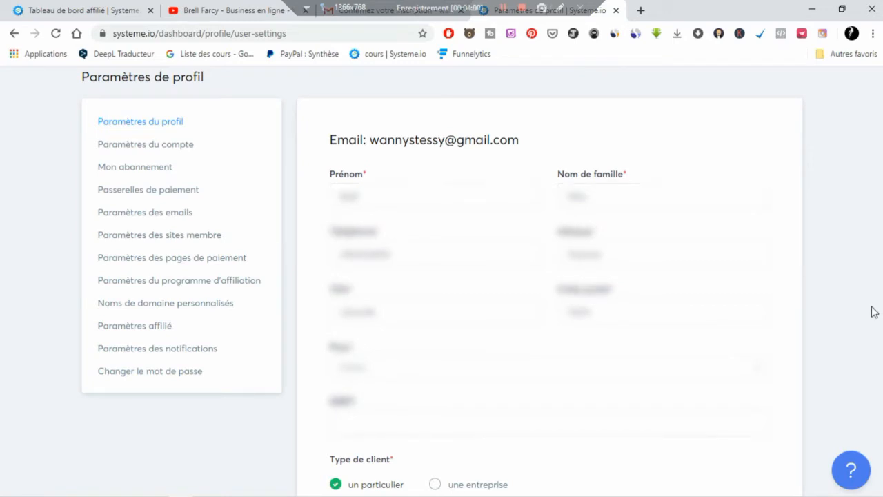
pyautogui.scroll(-1, 872, 311)
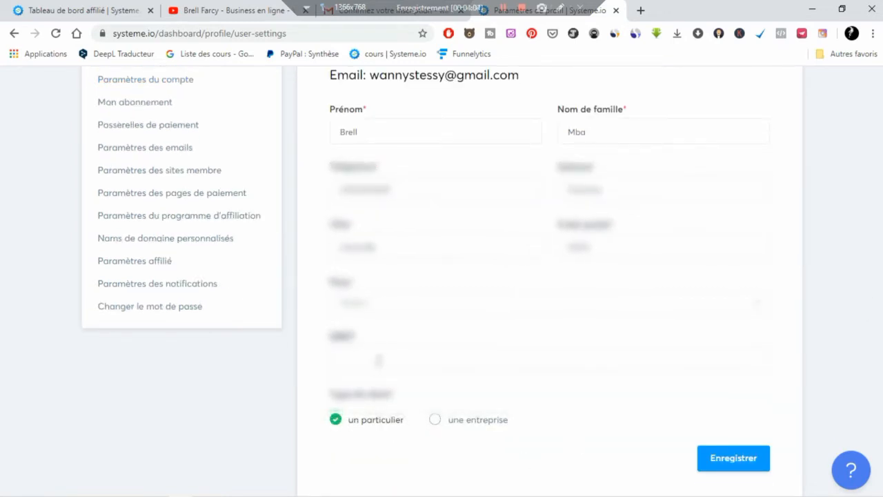
pyautogui.click(708, 465)
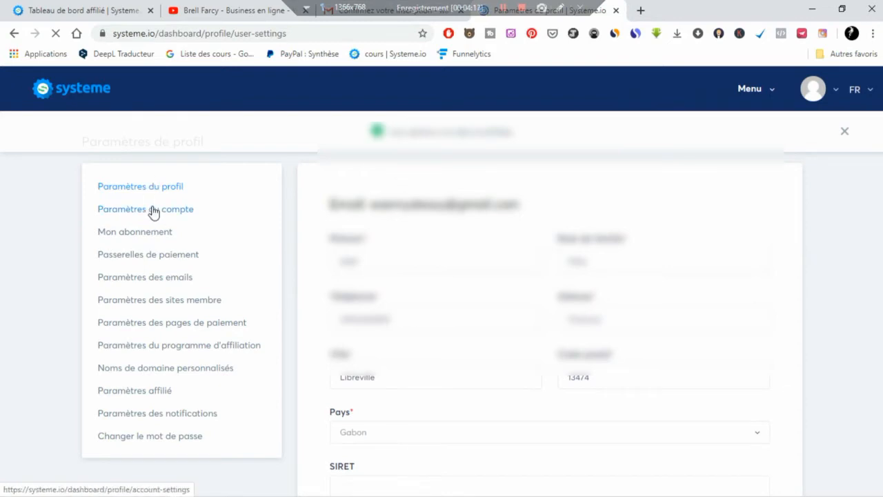
# - Open Paramètres du compte, keep Français and Europe/Paris, and save the account settings
pyautogui.click(153, 211)
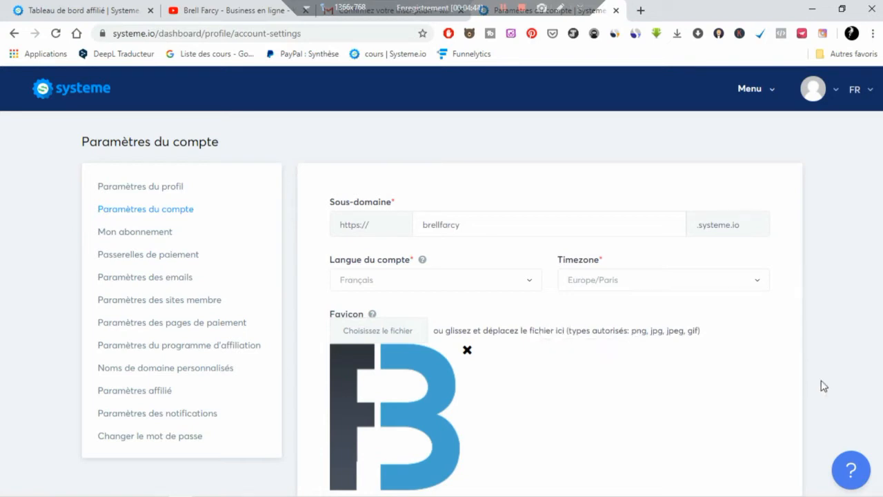
pyautogui.click(517, 285)
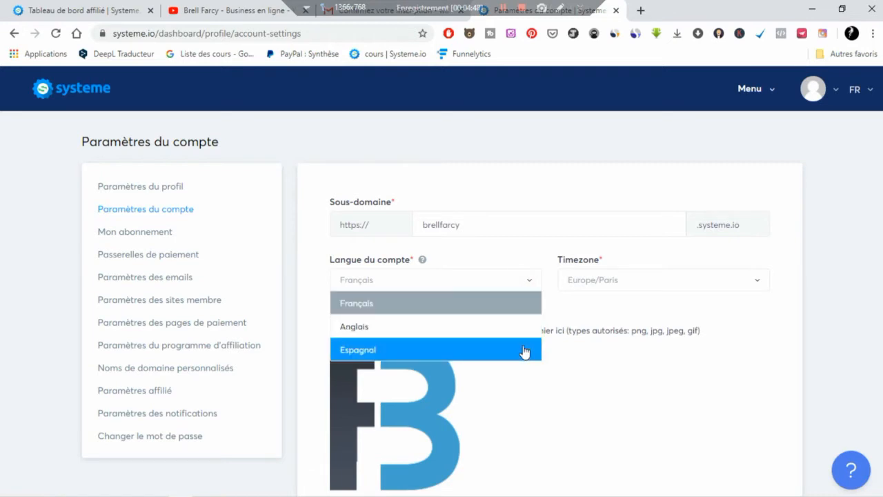
pyautogui.click(530, 284)
pyautogui.click(624, 288)
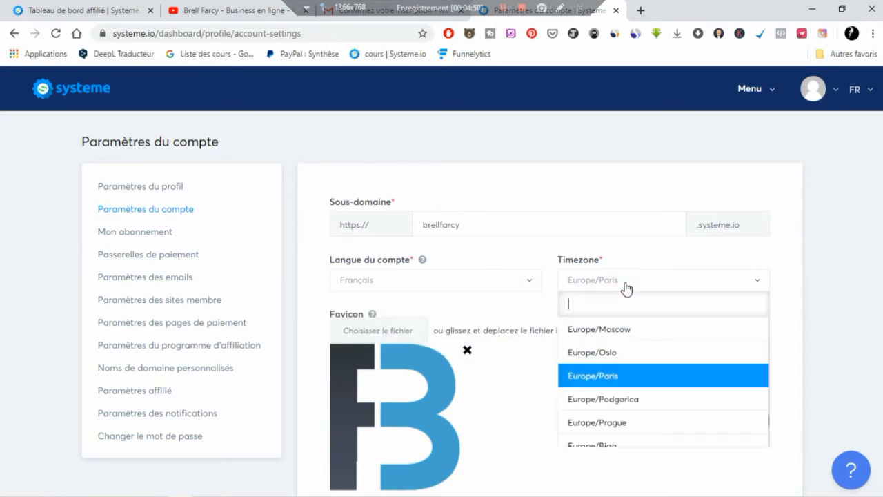
pyautogui.scroll(-5, 625, 391)
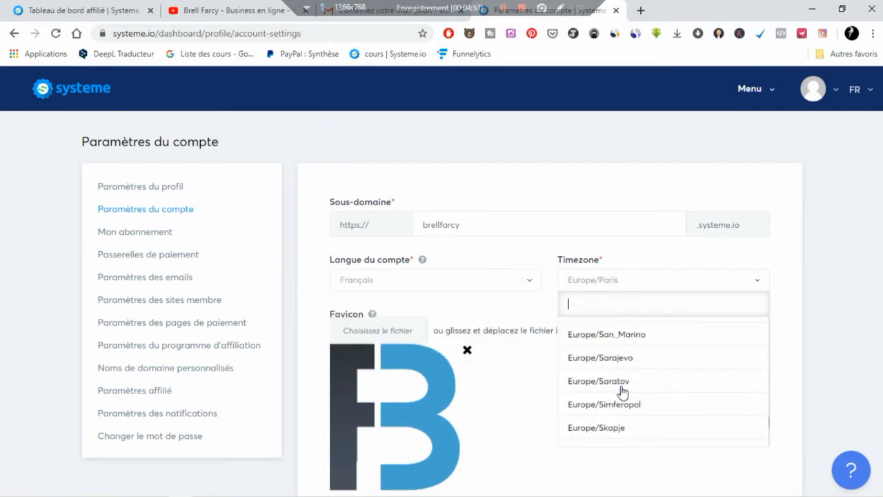
pyautogui.click(634, 284)
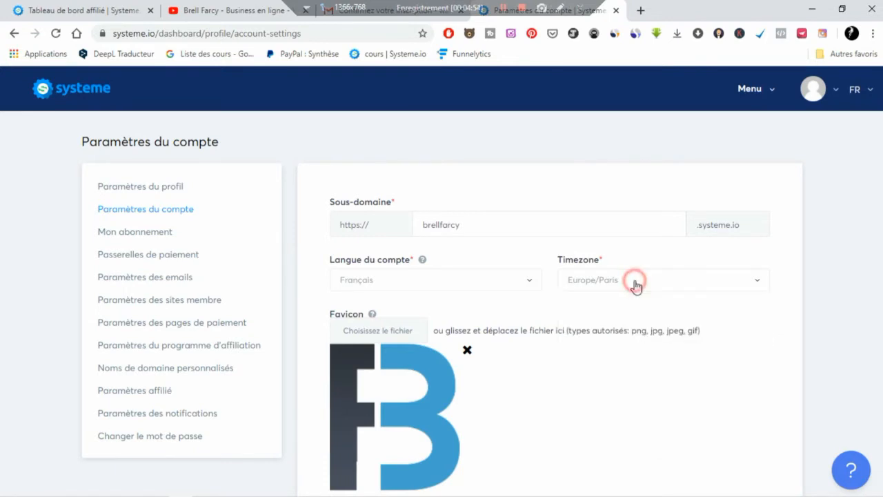
pyautogui.scroll(-2, 566, 325)
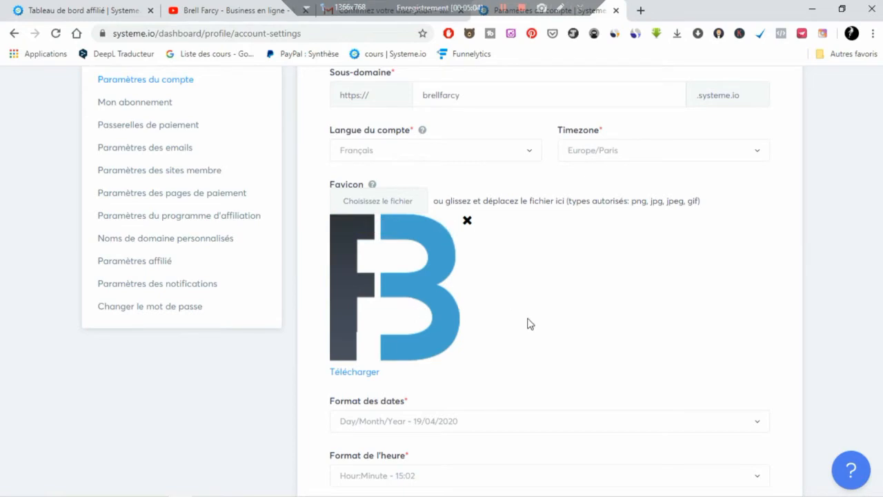
pyautogui.scroll(-2, 528, 323)
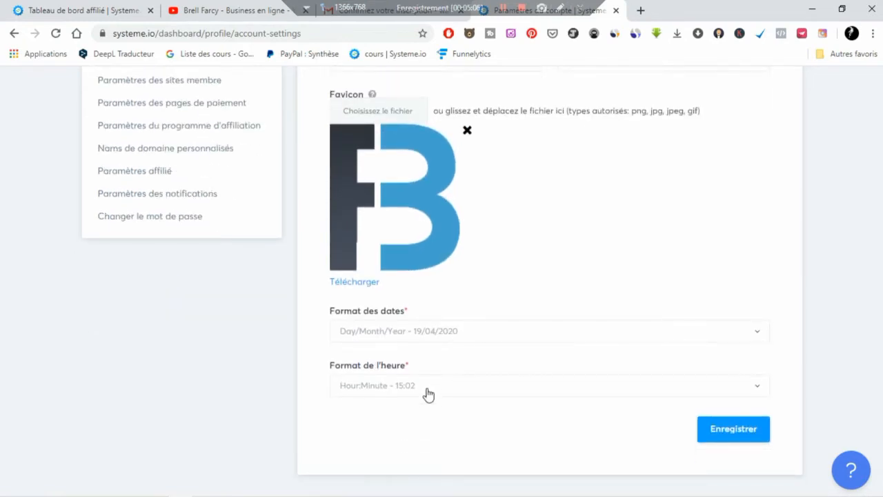
pyautogui.click(725, 428)
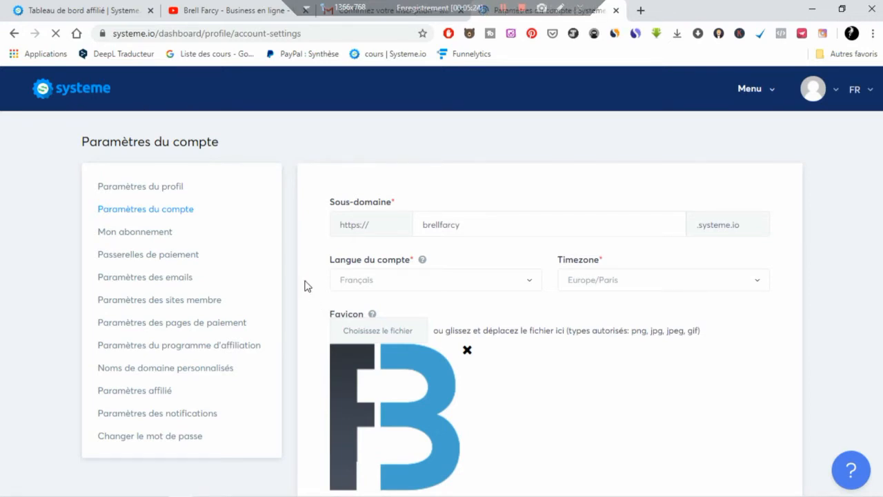
pyautogui.rightClick(139, 237)
# - Open Mon abonnement in a new tab and highlight the current subscription heading
pyautogui.click(184, 242)
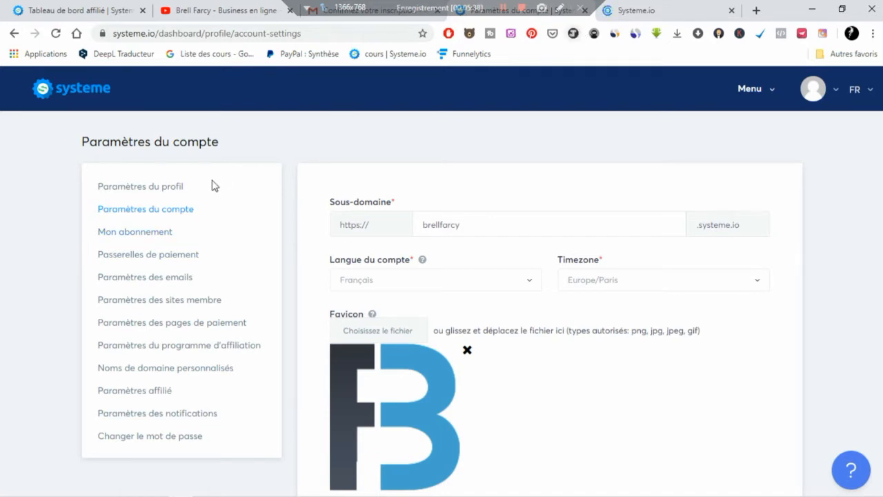
pyautogui.click(665, 13)
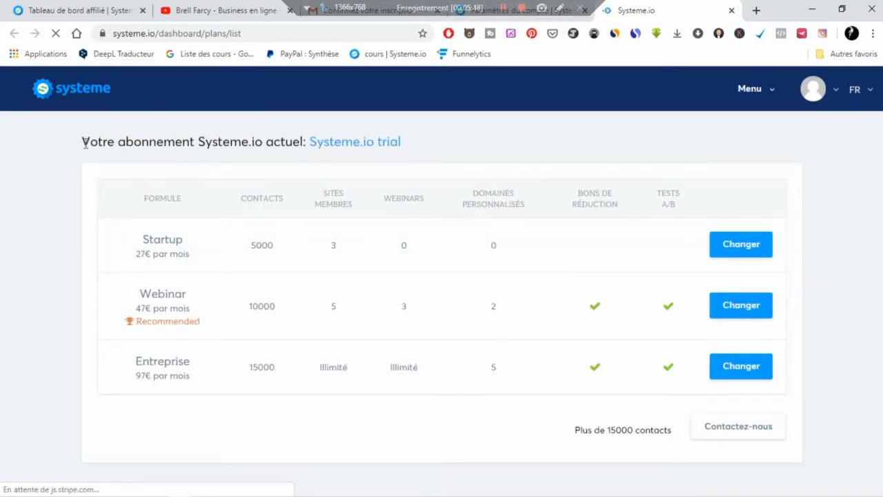
pyautogui.moveTo(84, 143); pyautogui.dragTo(406, 156)
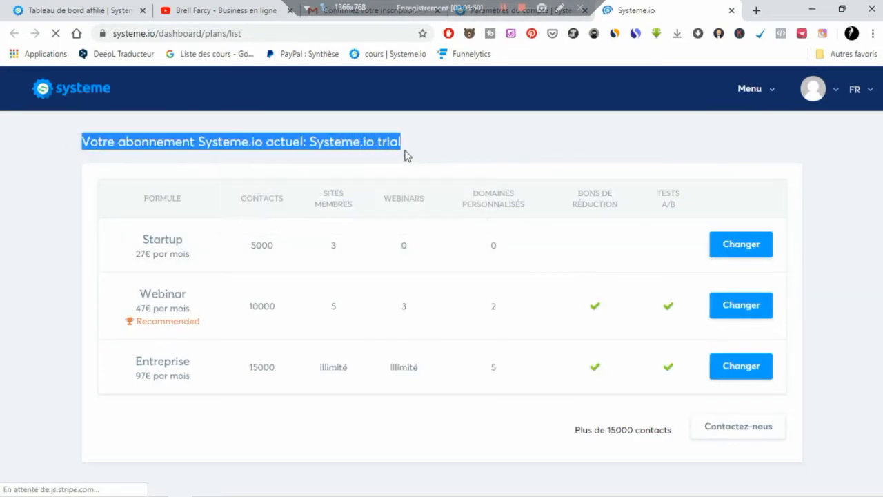
pyautogui.click(34, 284)
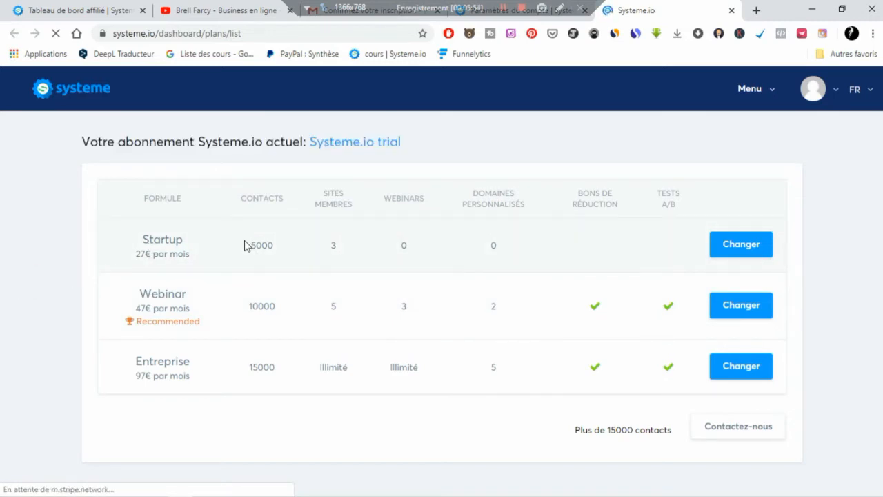
# - Highlight the Startup plan's 5000 contacts, member sites, webinars and custom domains counts
pyautogui.moveTo(244, 245); pyautogui.dragTo(335, 245)
pyautogui.doubleClick(333, 246)
pyautogui.doubleClick(403, 247)
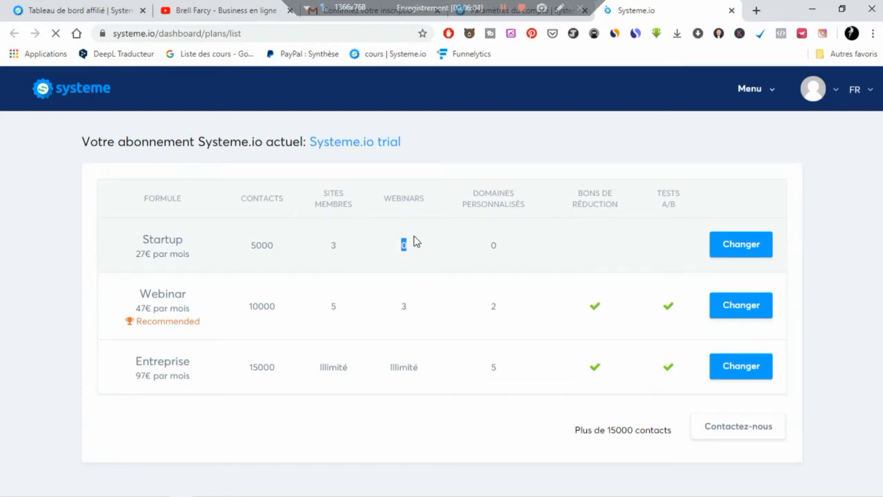
pyautogui.doubleClick(492, 246)
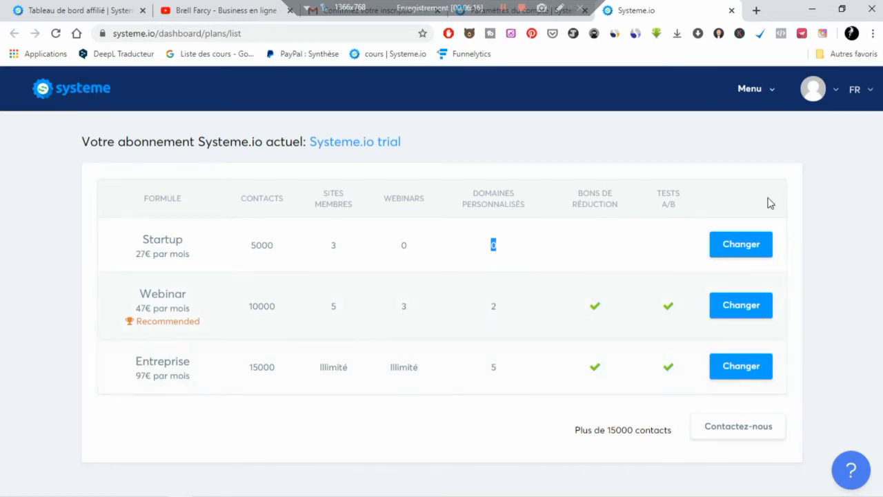
pyautogui.click(773, 92)
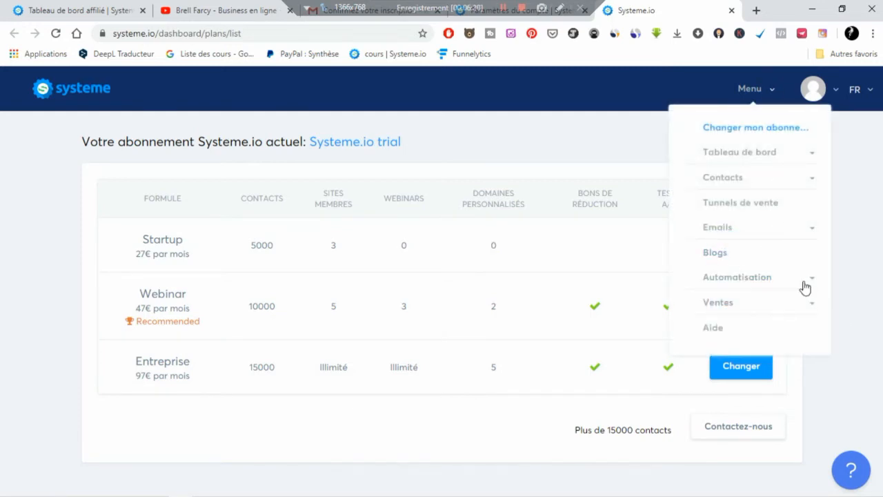
pyautogui.click(811, 280)
pyautogui.click(812, 282)
pyautogui.click(811, 280)
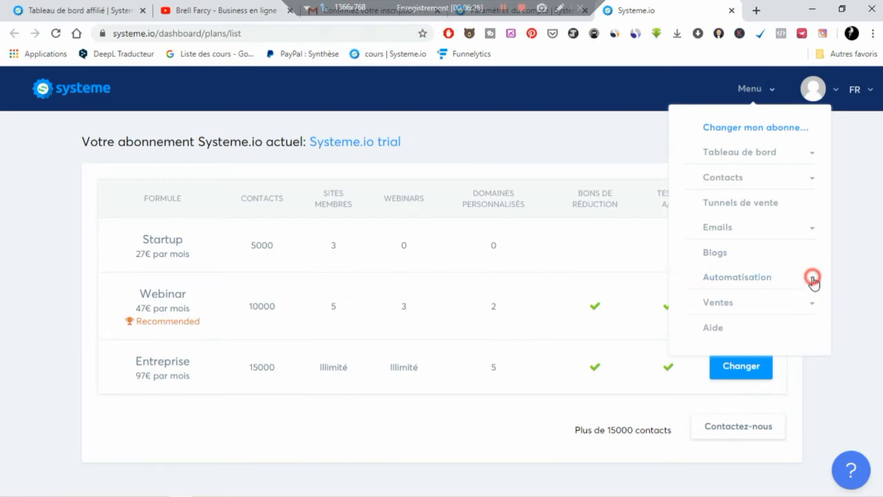
pyautogui.click(766, 279)
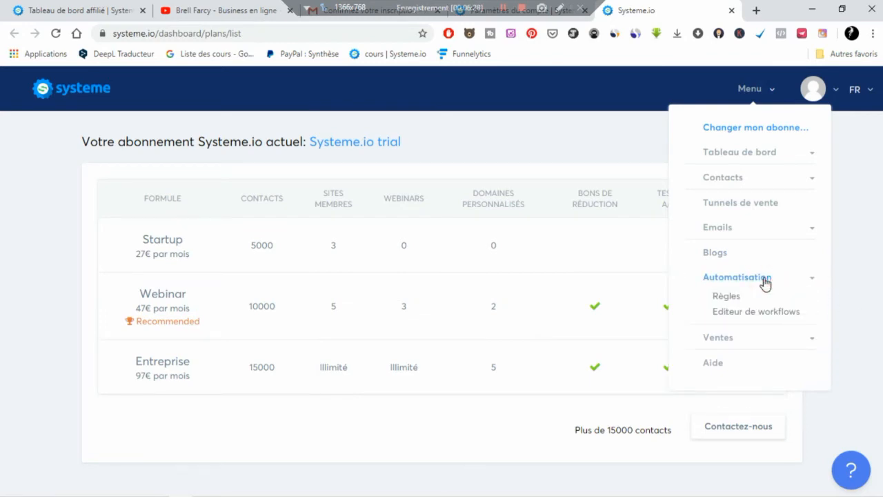
pyautogui.click(765, 281)
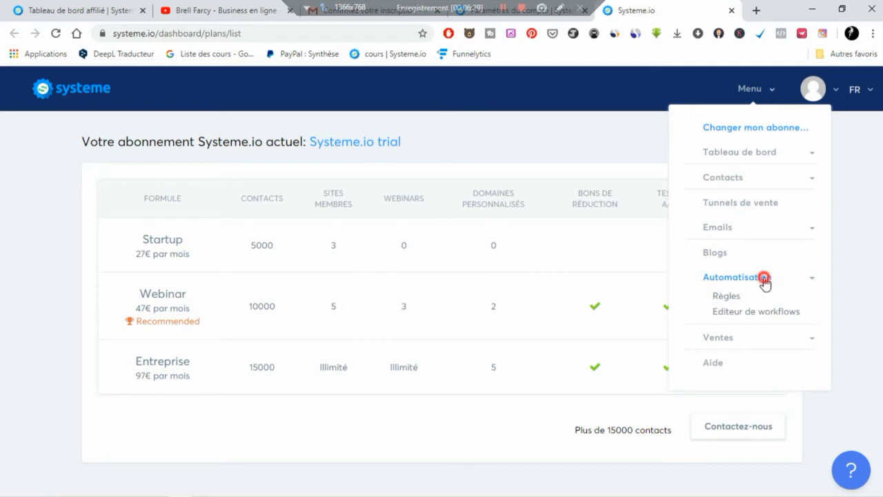
pyautogui.click(852, 283)
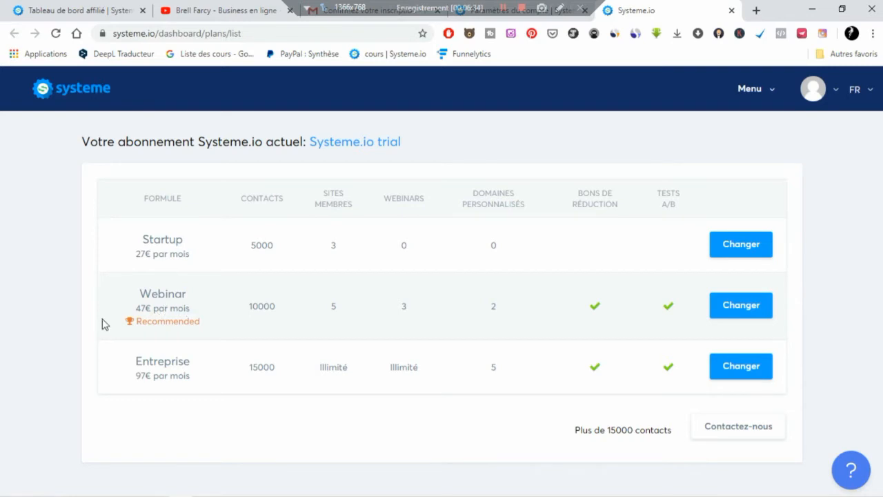
pyautogui.doubleClick(250, 305)
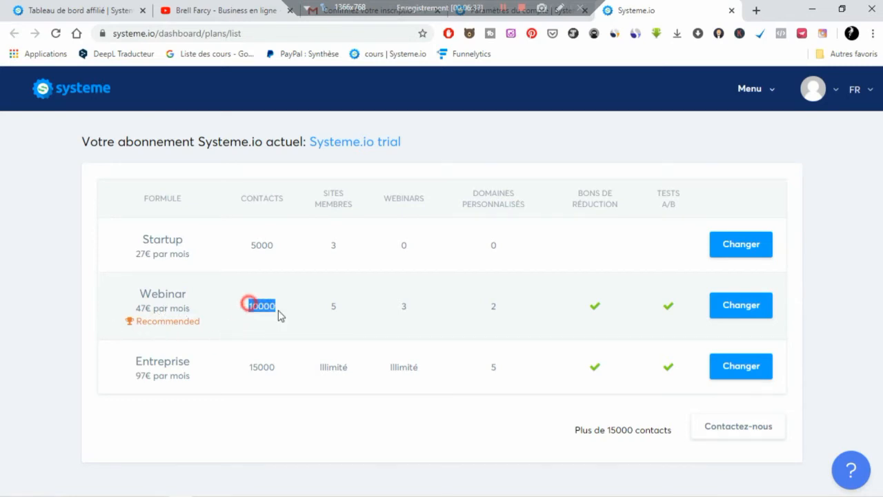
pyautogui.doubleClick(331, 307)
pyautogui.doubleClick(401, 308)
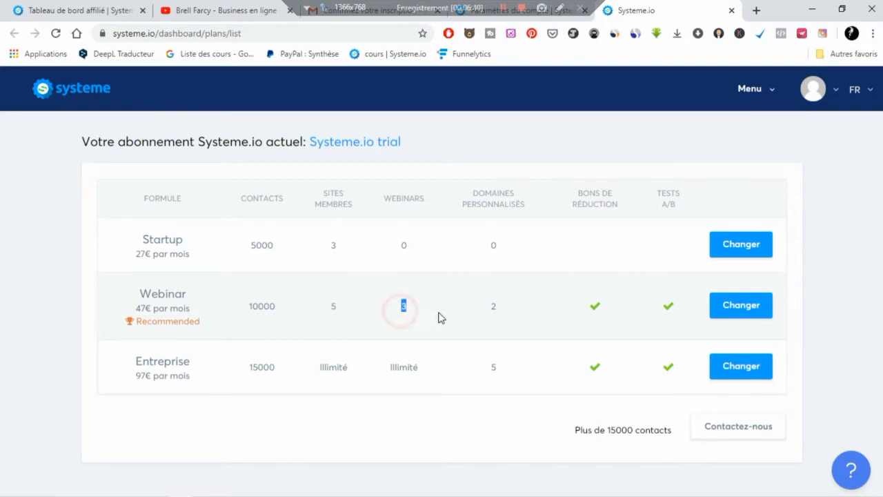
pyautogui.click(497, 310)
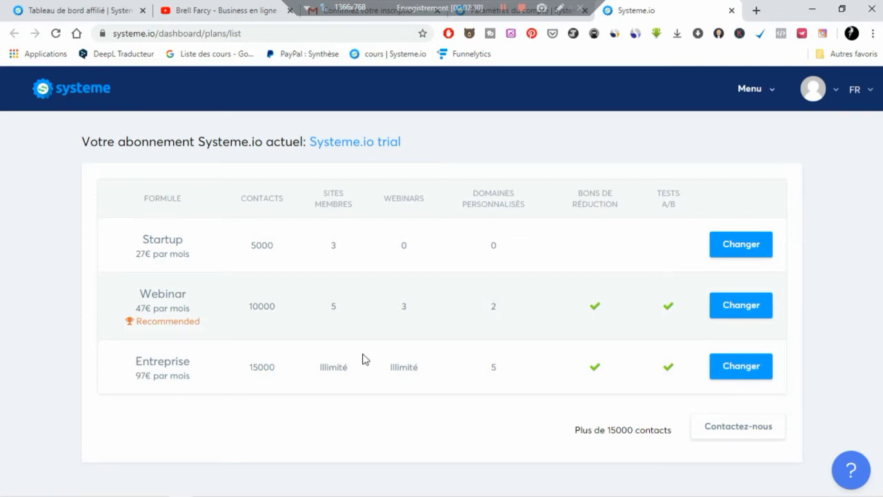
pyautogui.moveTo(250, 364); pyautogui.dragTo(433, 378)
pyautogui.click(493, 366)
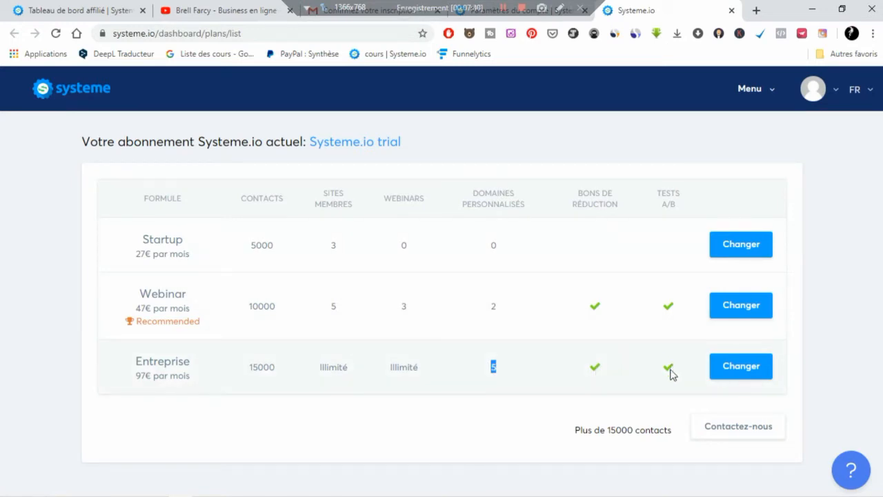
pyautogui.click(388, 440)
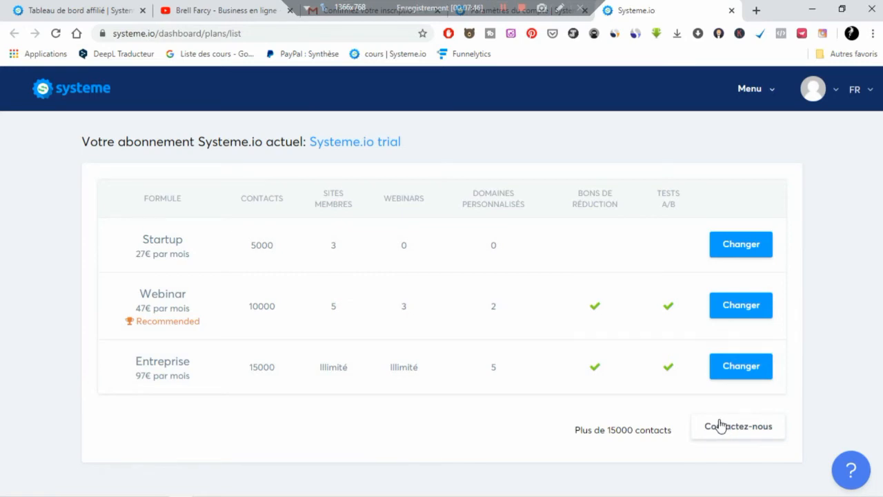
# - Open Passerelles de paiement, view the PayPal connection form, then close it
pyautogui.moveTo(437, 495)
pyautogui.click(556, 21)
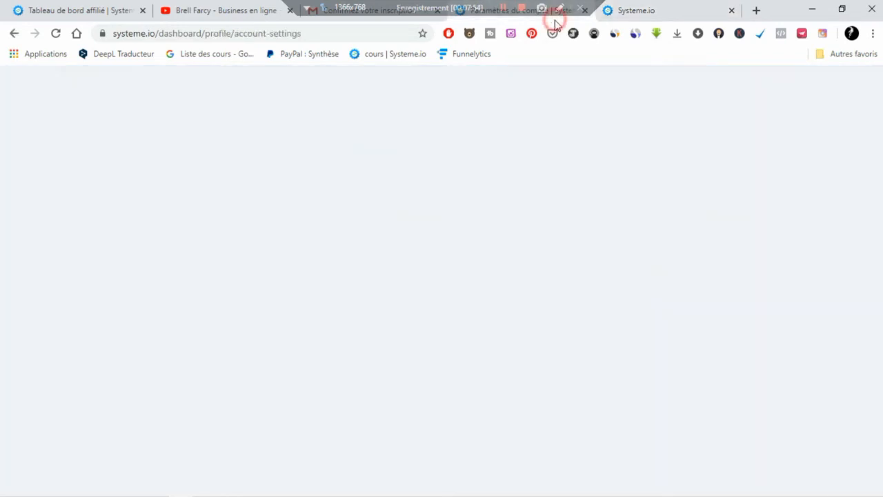
pyautogui.click(145, 254)
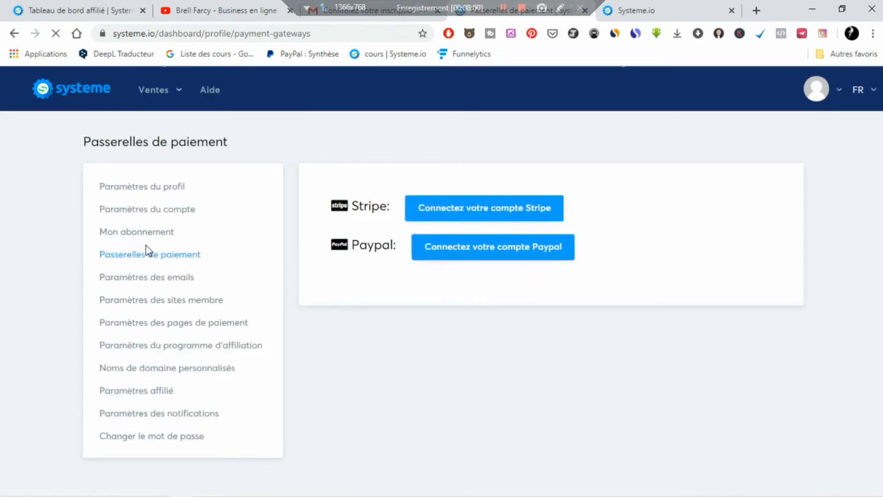
pyautogui.click(513, 255)
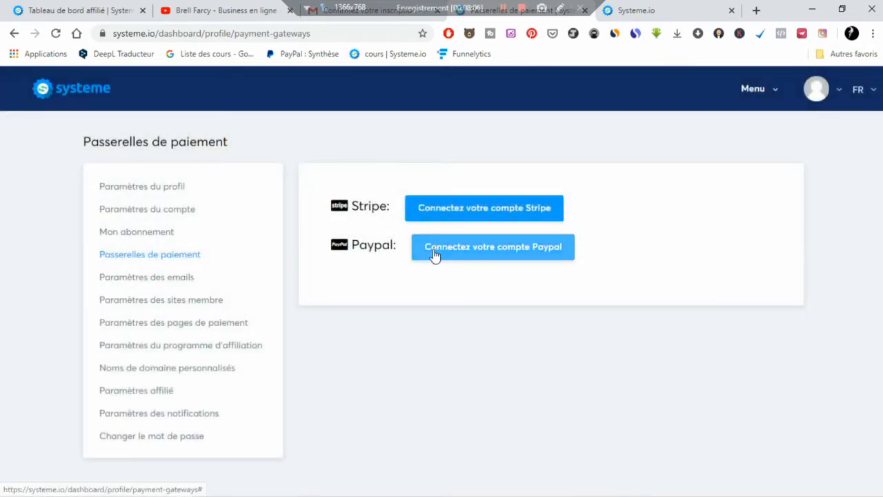
pyautogui.click(523, 248)
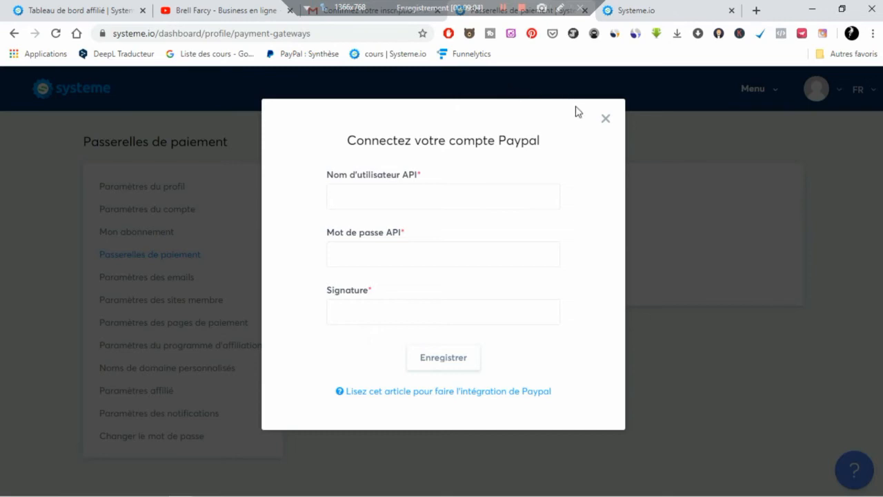
pyautogui.click(603, 120)
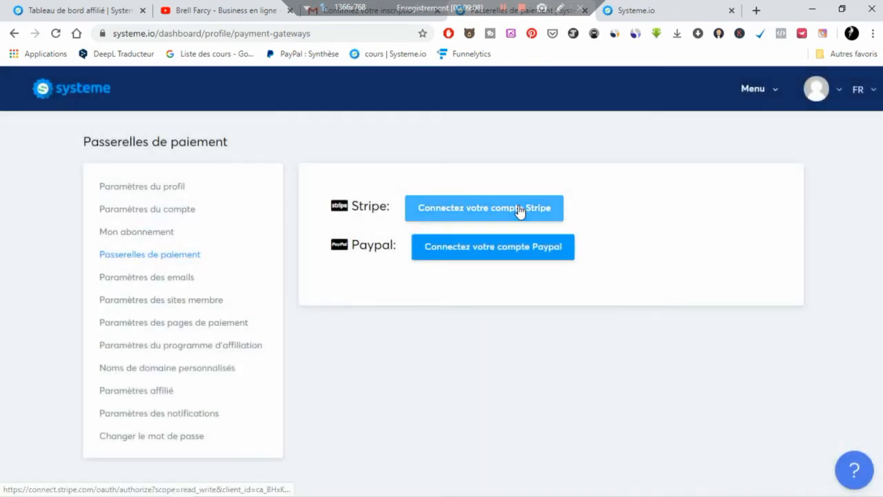
pyautogui.click(519, 208)
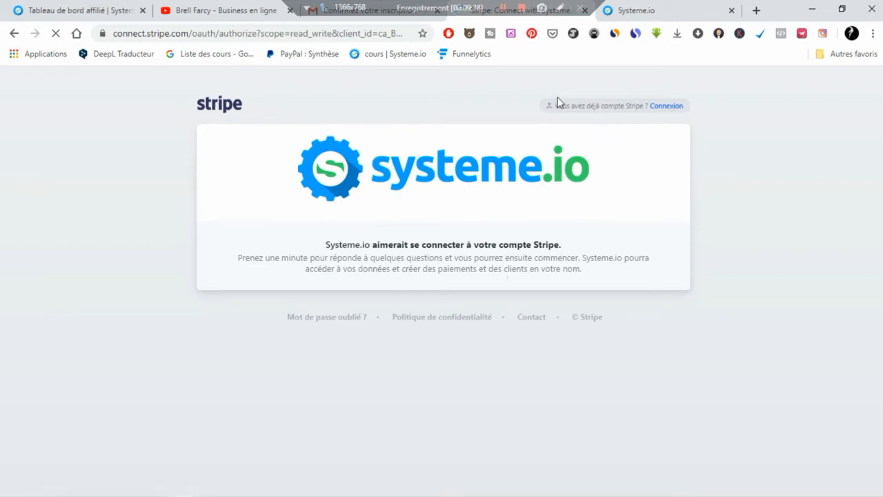
pyautogui.click(15, 34)
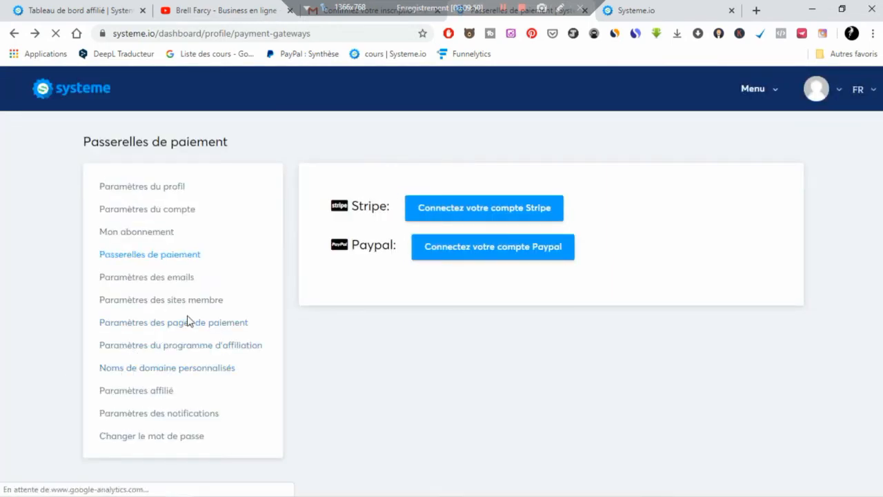
# - Open Paramètres des emails and read the double opt-in explanation
pyautogui.click(164, 277)
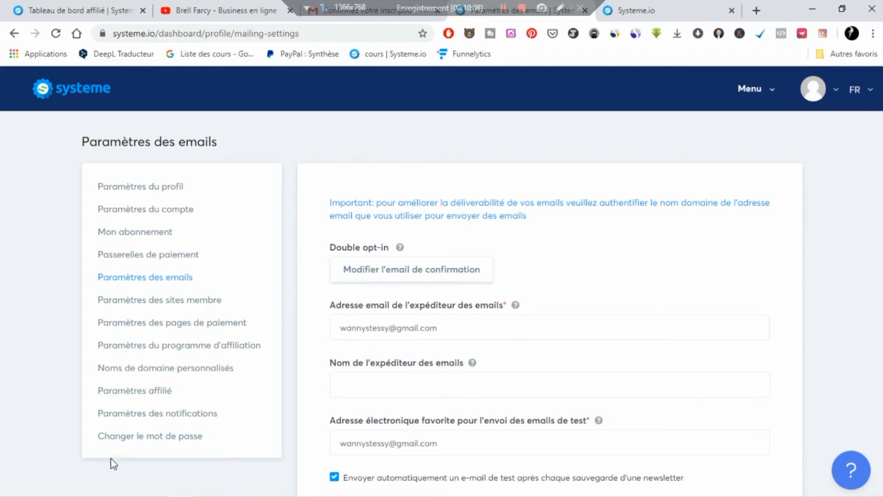
pyautogui.click(399, 248)
pyautogui.moveTo(401, 249)
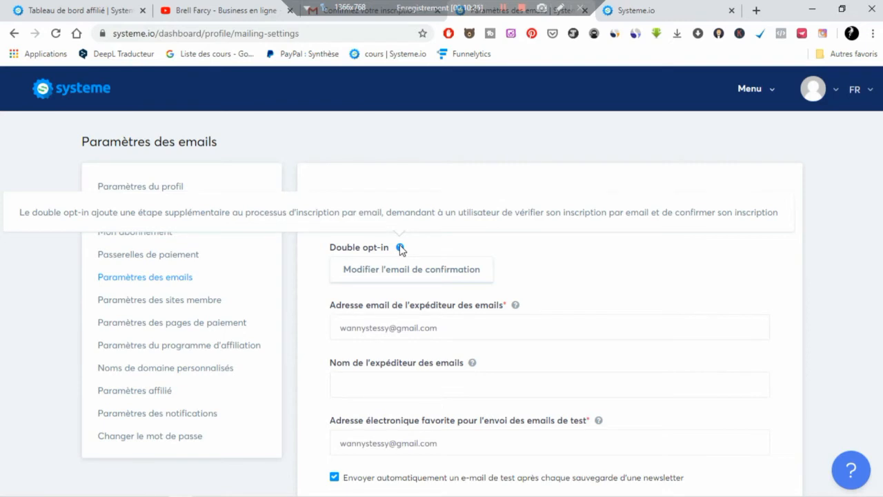
pyautogui.click(641, 261)
pyautogui.moveTo(108, 487)
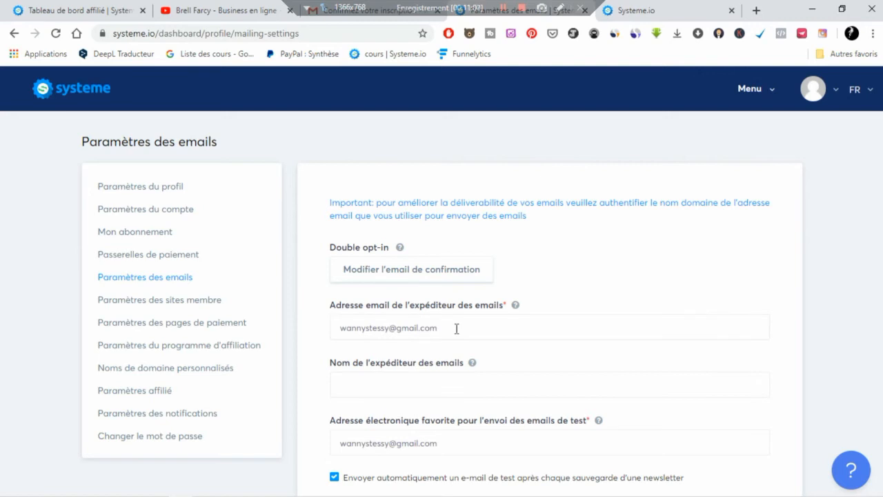
pyautogui.click(464, 390)
pyautogui.scroll(-1, 466, 389)
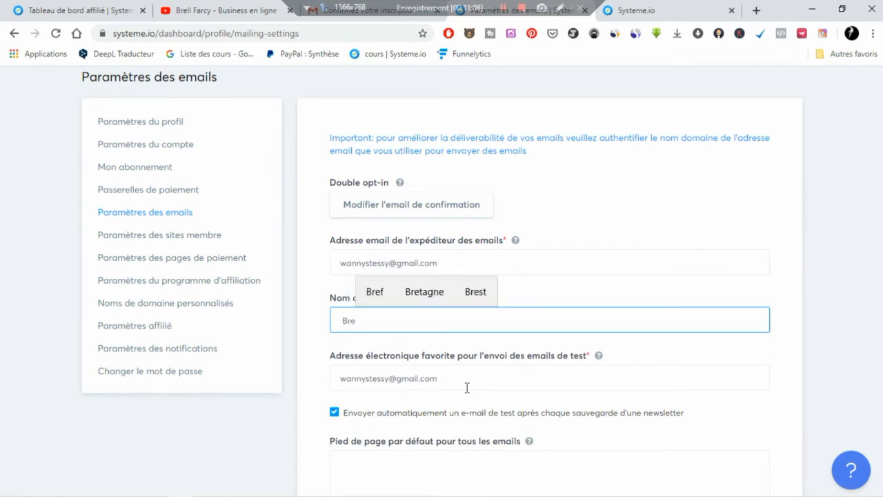
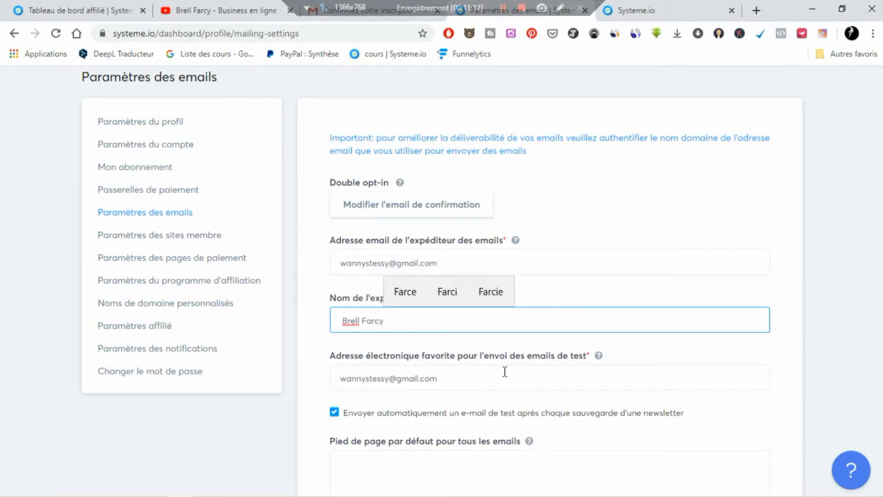
pyautogui.click(659, 343)
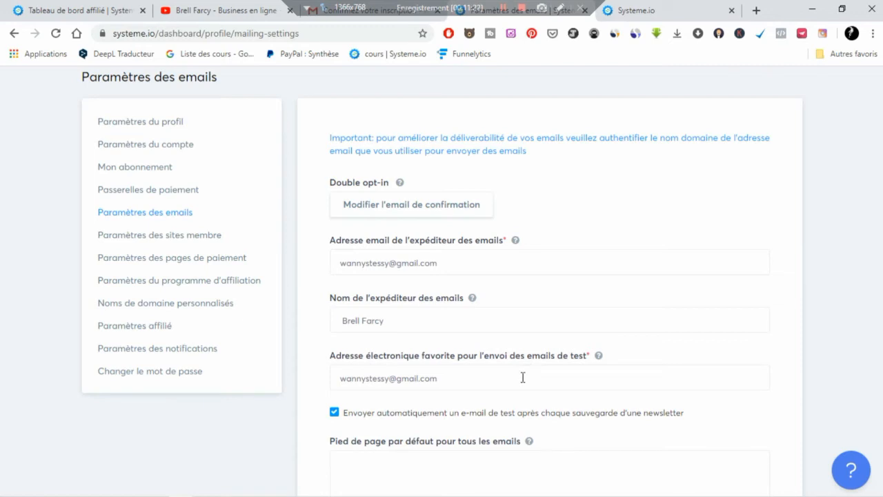
pyautogui.moveTo(444, 383); pyautogui.dragTo(337, 378)
pyautogui.click(364, 399)
pyautogui.click(480, 264)
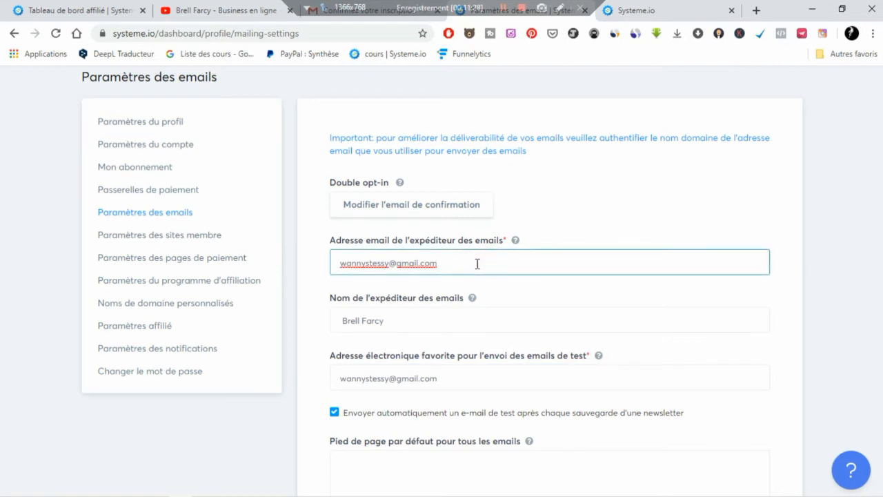
pyautogui.moveTo(476, 263); pyautogui.dragTo(340, 262)
pyautogui.click(584, 247)
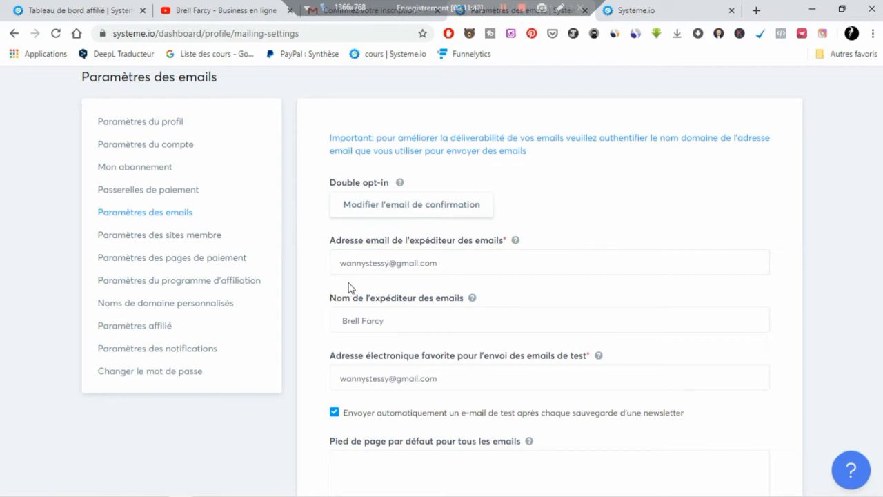
pyautogui.scroll(-2, 835, 362)
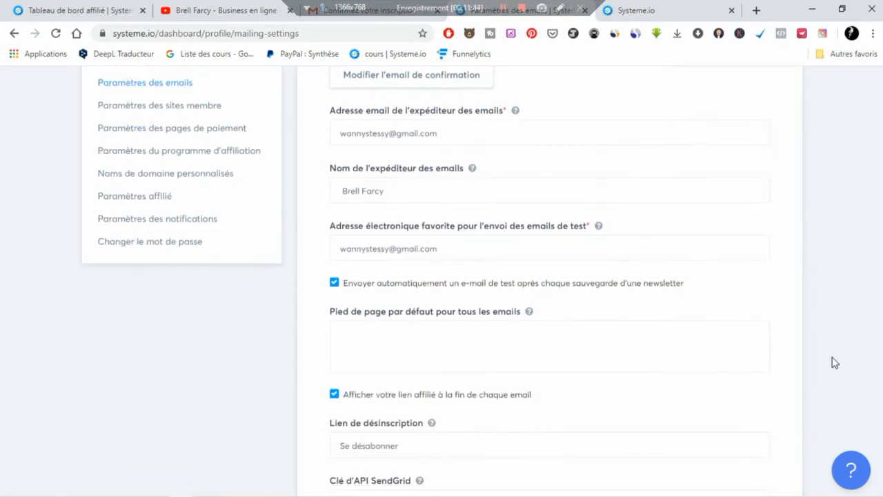
pyautogui.scroll(-2, 828, 359)
pyautogui.click(408, 217)
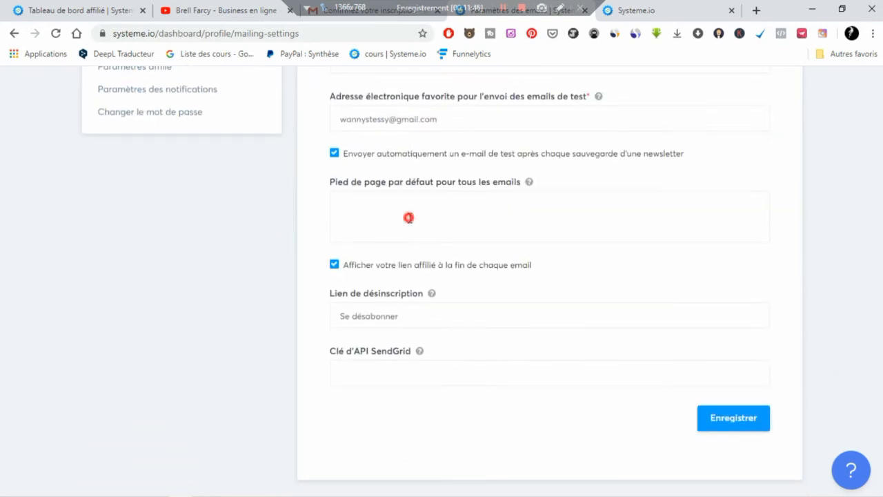
pyautogui.click(361, 16)
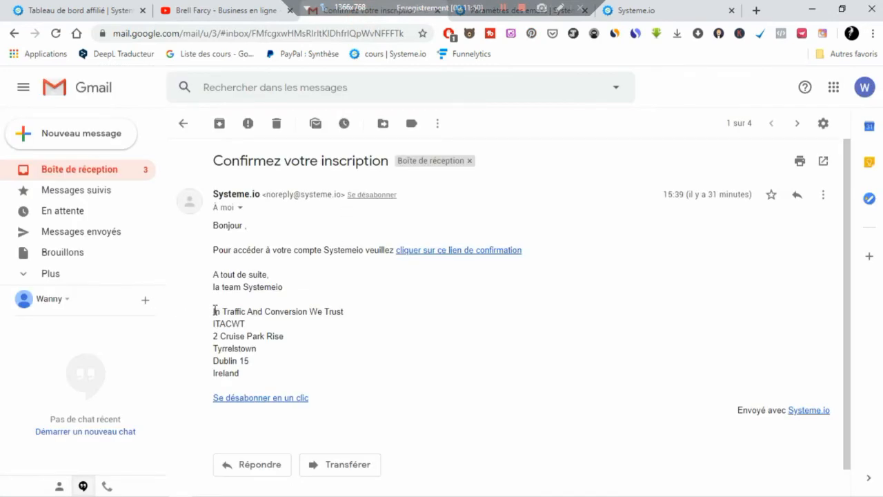
pyautogui.click(212, 314)
pyautogui.moveTo(212, 309); pyautogui.dragTo(233, 322)
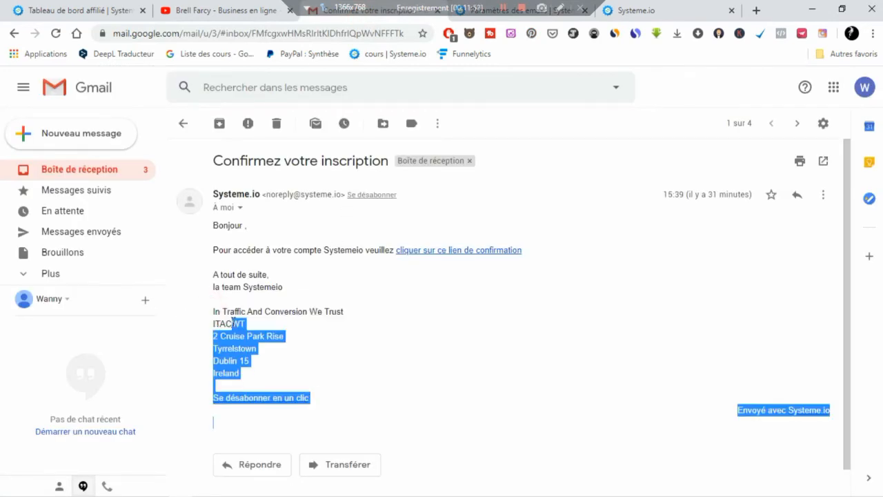
pyautogui.click(249, 361)
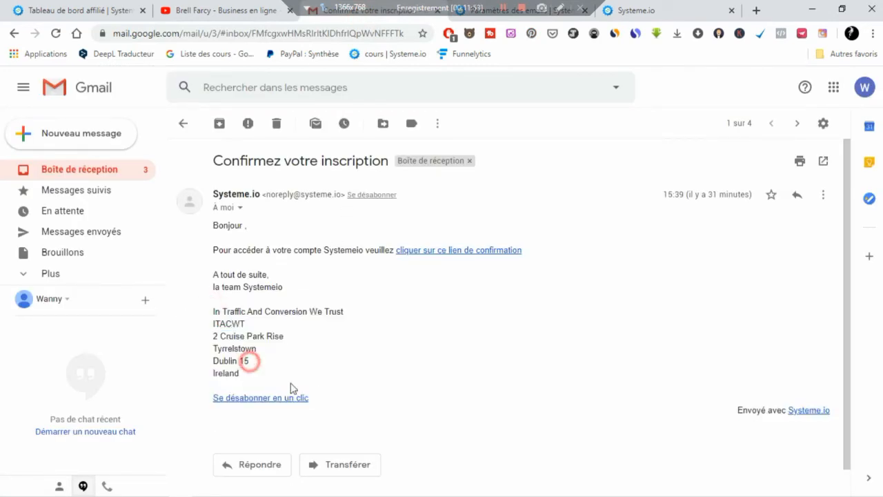
pyautogui.click(553, 16)
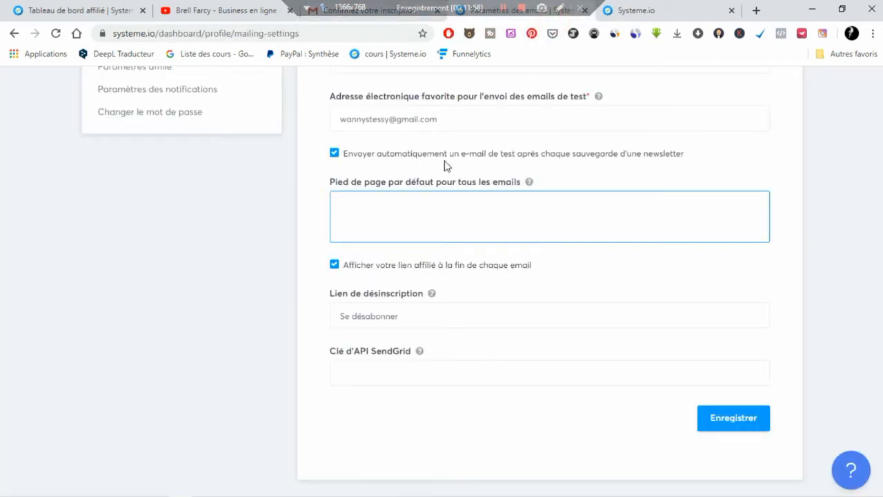
pyautogui.click(345, 17)
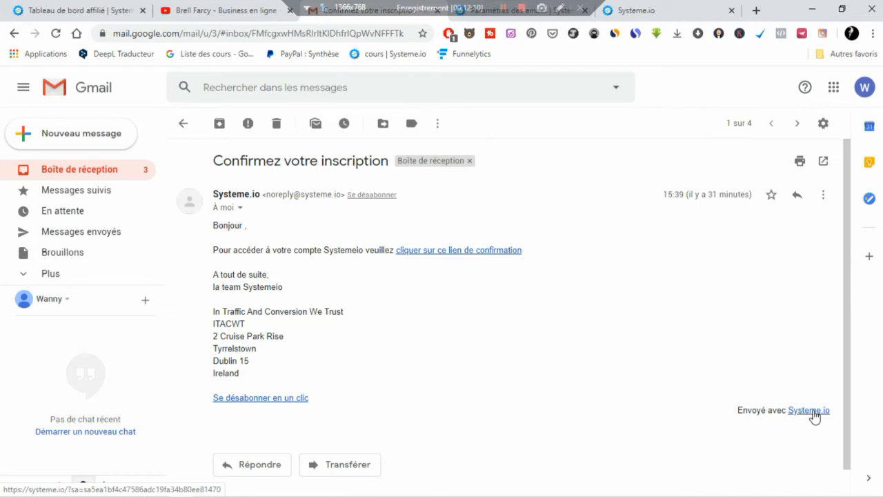
pyautogui.click(552, 19)
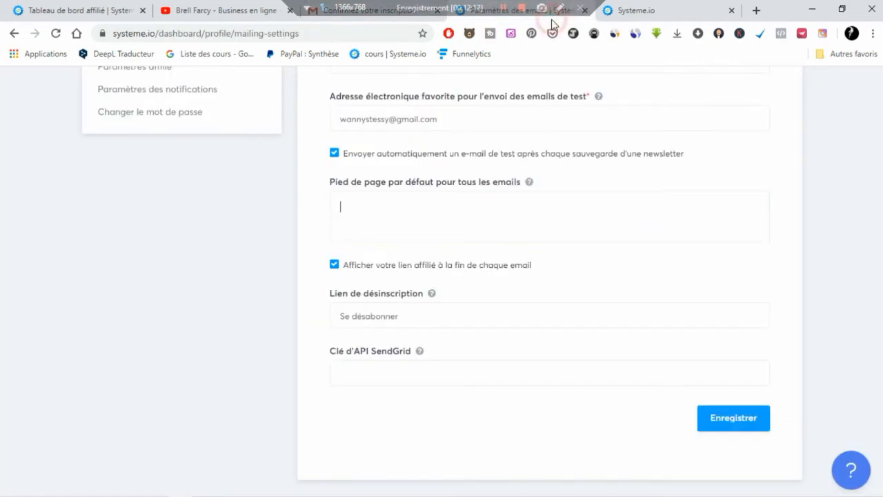
pyautogui.click(823, 223)
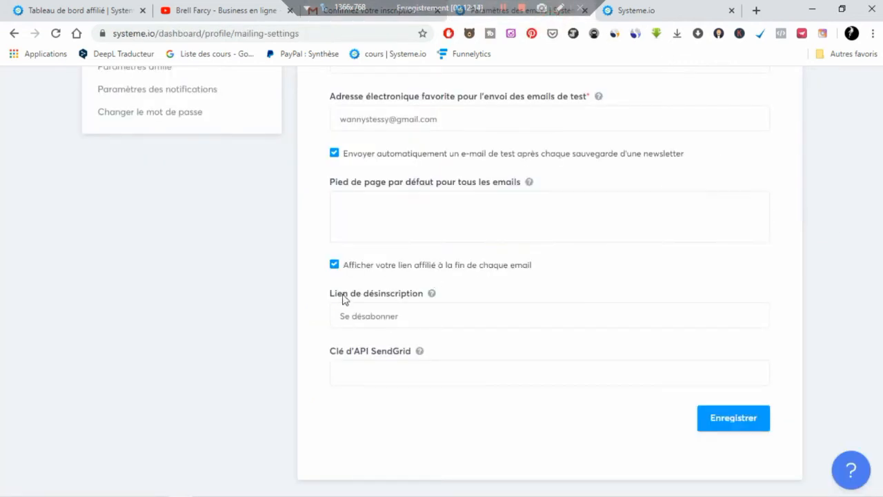
pyautogui.click(523, 322)
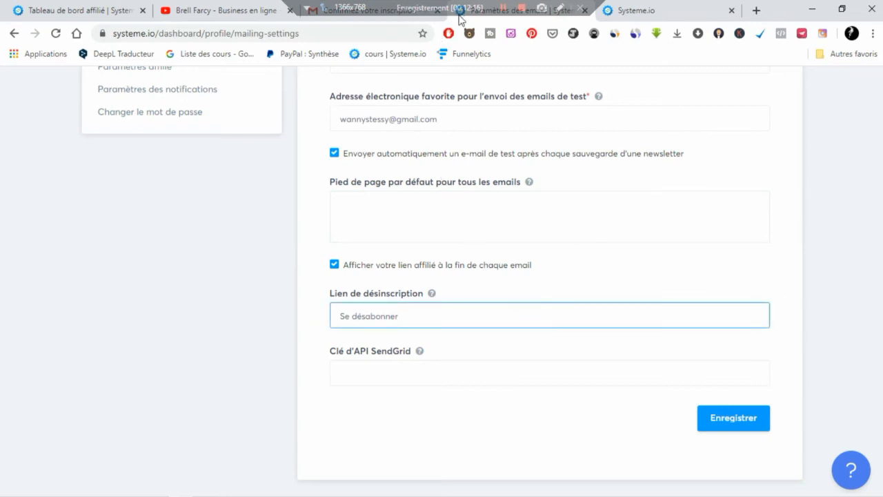
pyautogui.click(400, 20)
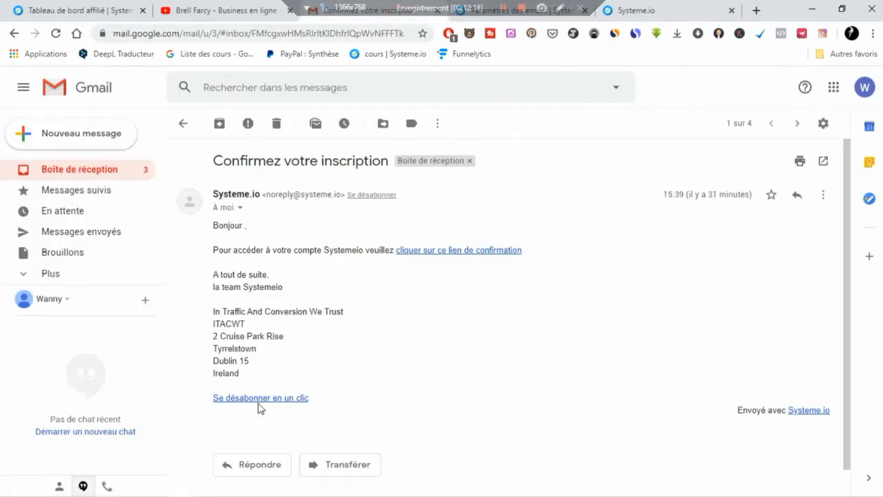
pyautogui.click(543, 21)
# - Replace 'Se désabonner' with 'Si tu ne veux plus me suivre, clique ici' and try saving
pyautogui.click(407, 293)
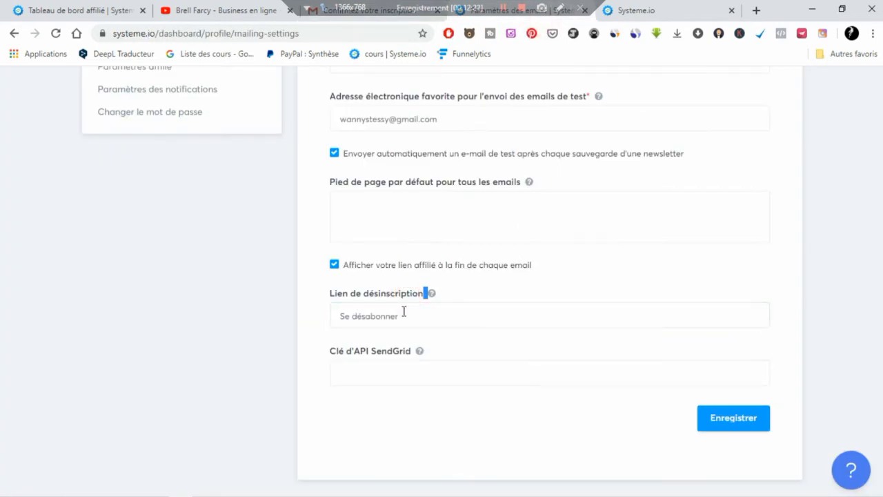
pyautogui.moveTo(404, 312); pyautogui.dragTo(315, 316)
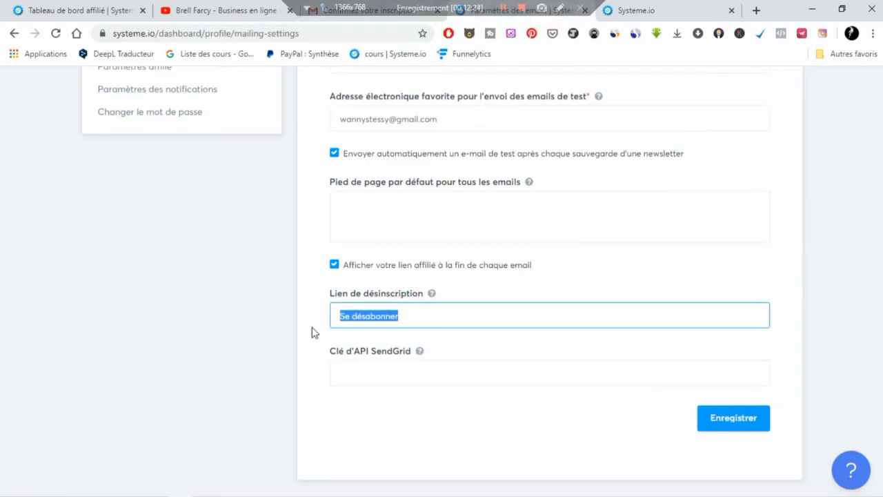
pyautogui.write('Si tu n')
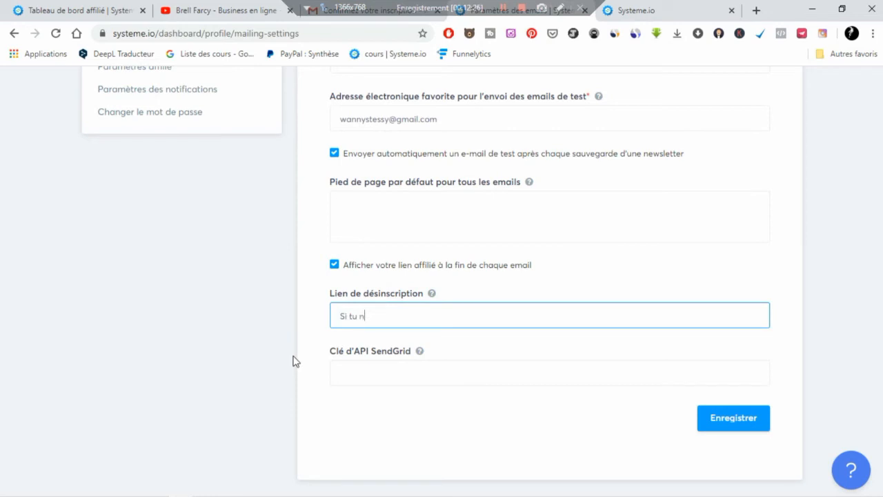
pyautogui.write('e veux ')
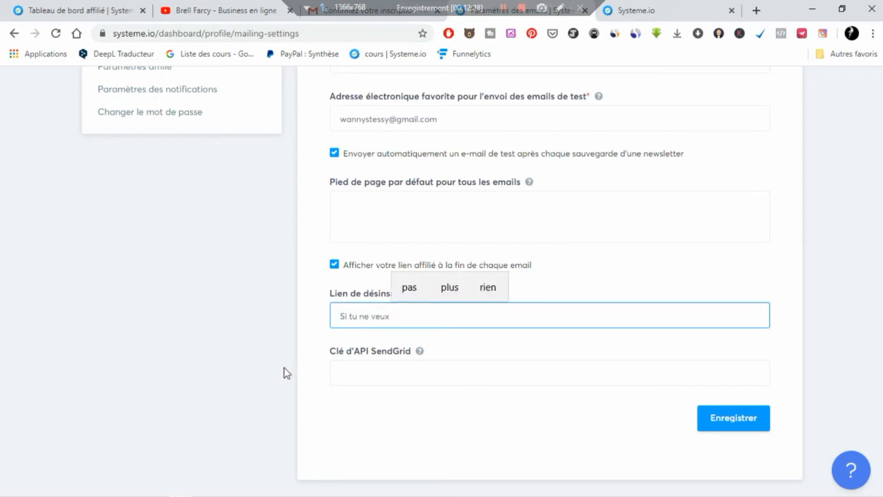
pyautogui.write('plus')
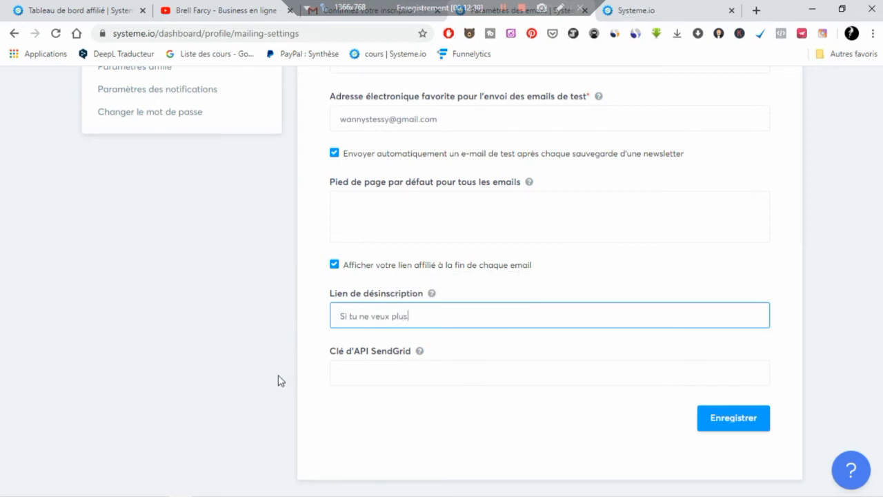
pyautogui.write(' me suivre, clique ici')
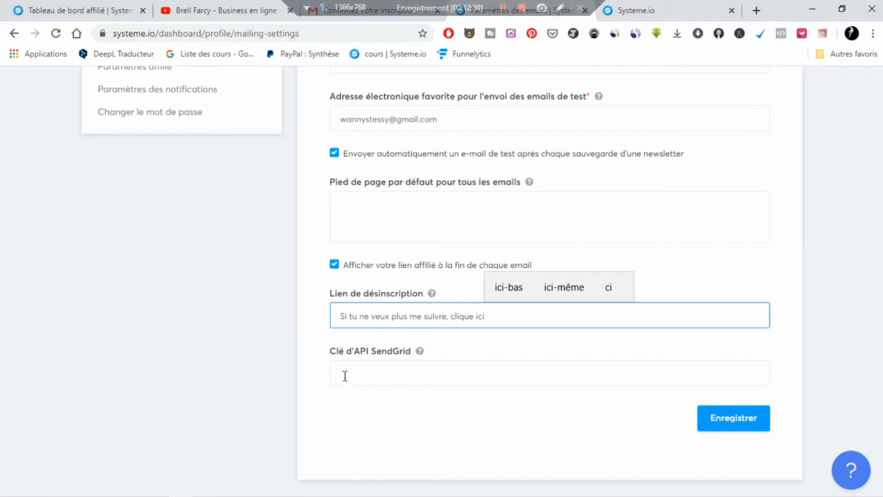
pyautogui.click(383, 446)
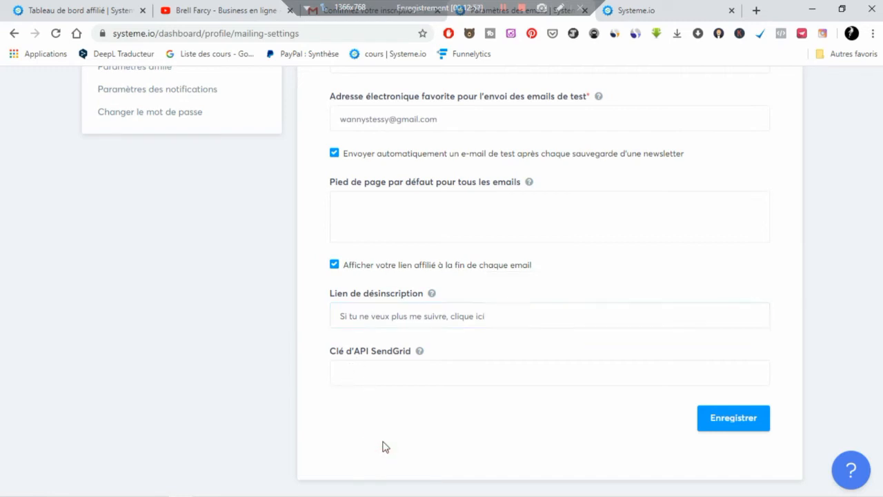
pyautogui.click(752, 427)
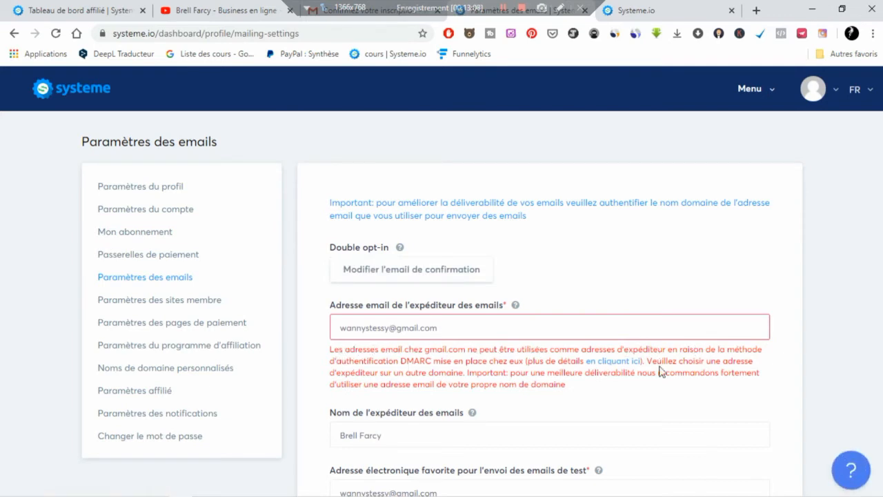
# - Replace the gmail sender address with a contact address on the account's own domain
pyautogui.scroll(-5, 526, 386)
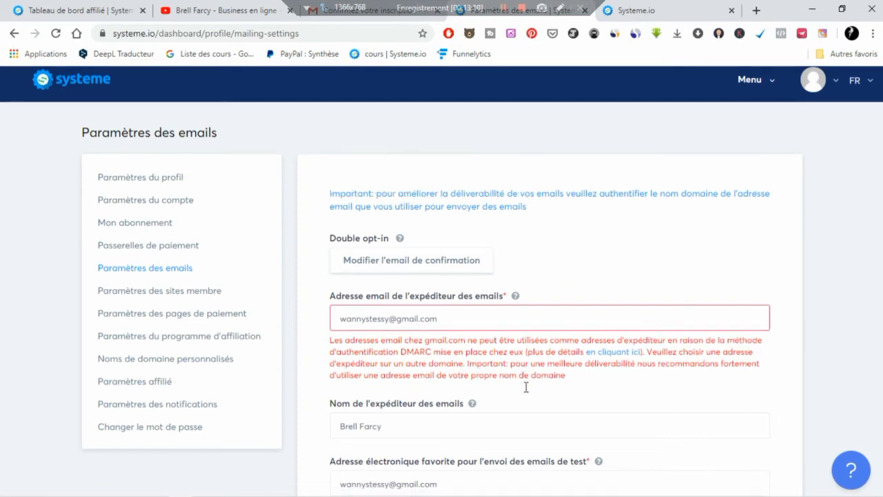
pyautogui.scroll(3, 527, 392)
pyautogui.scroll(2, 527, 394)
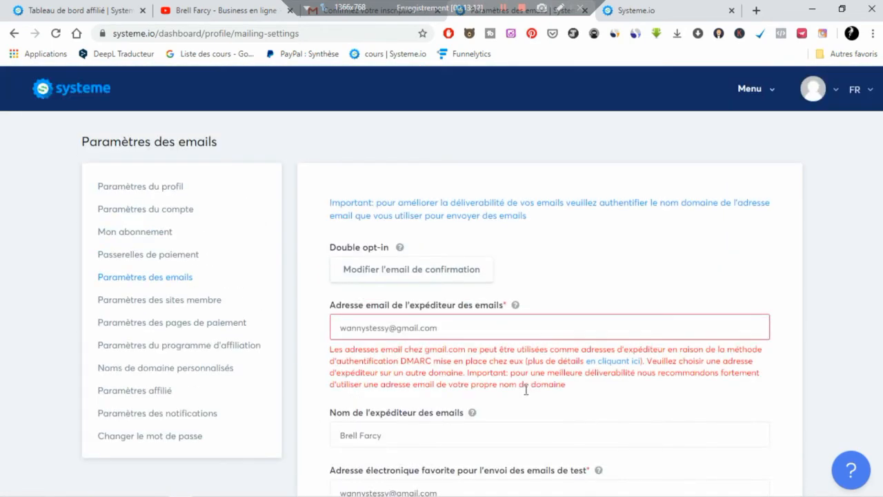
pyautogui.moveTo(438, 330); pyautogui.dragTo(321, 339)
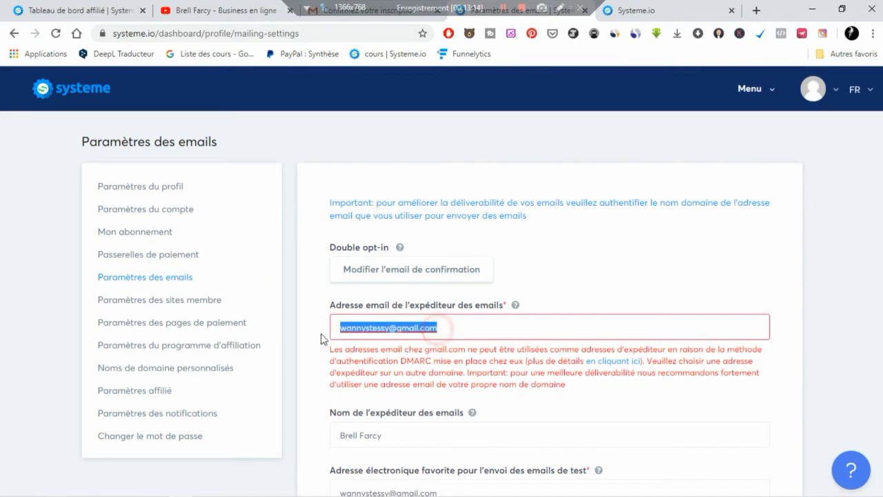
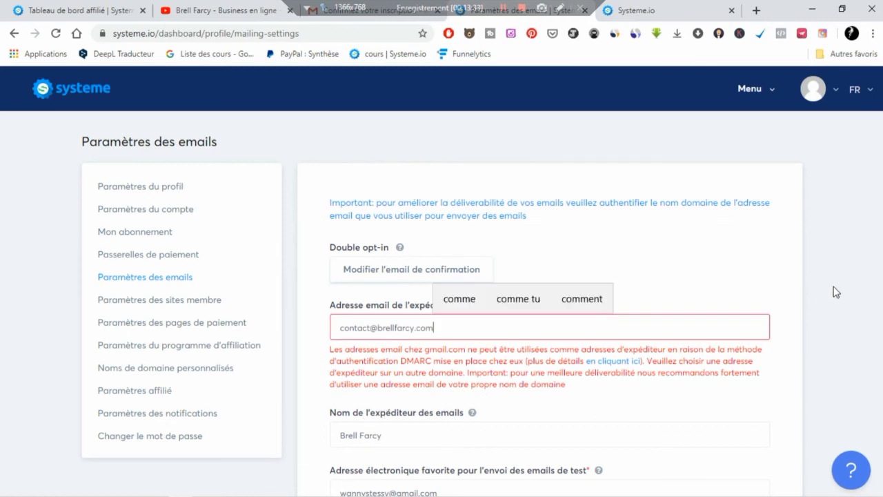
# - Save the email settings and open Paramètres des sites membre
pyautogui.scroll(-3, 718, 276)
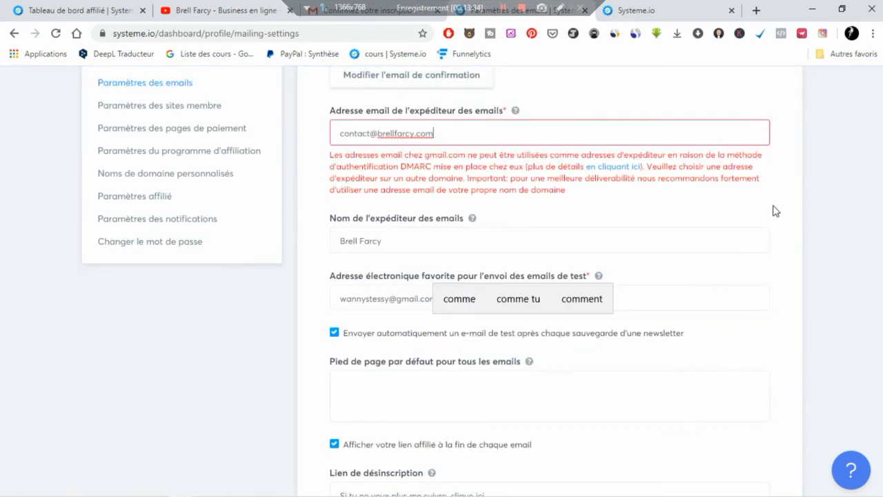
pyautogui.scroll(-3, 797, 254)
pyautogui.scroll(6, 798, 254)
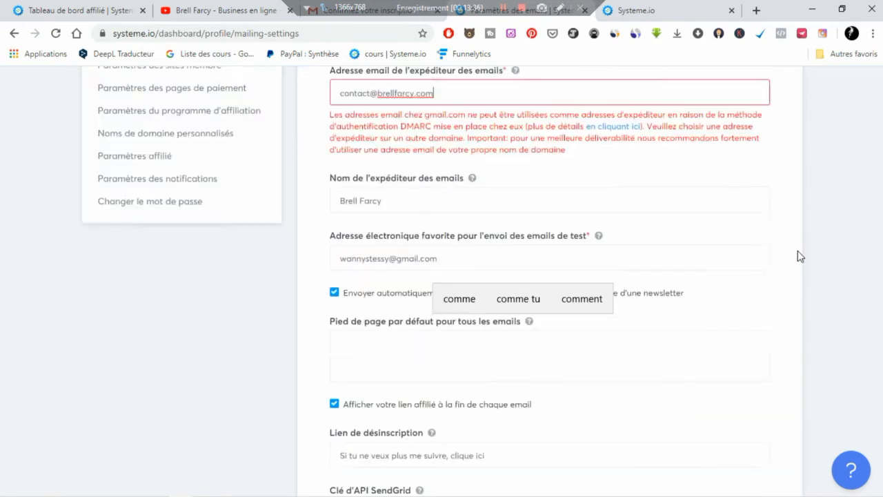
pyautogui.scroll(-5, 797, 255)
pyautogui.scroll(-2, 798, 255)
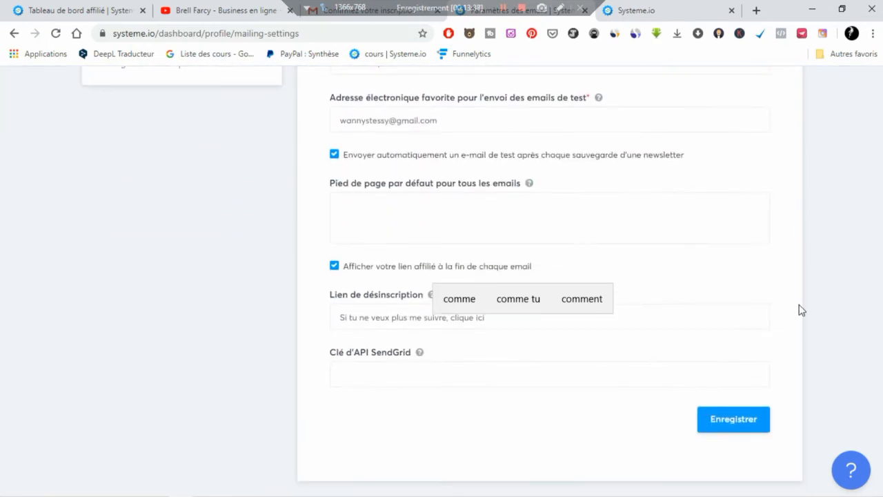
pyautogui.click(755, 421)
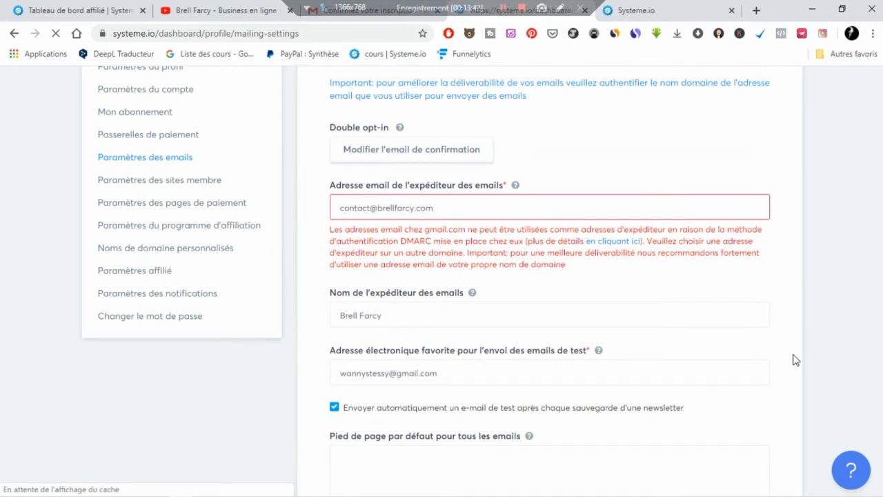
pyautogui.scroll(1, 796, 360)
pyautogui.scroll(1, 796, 359)
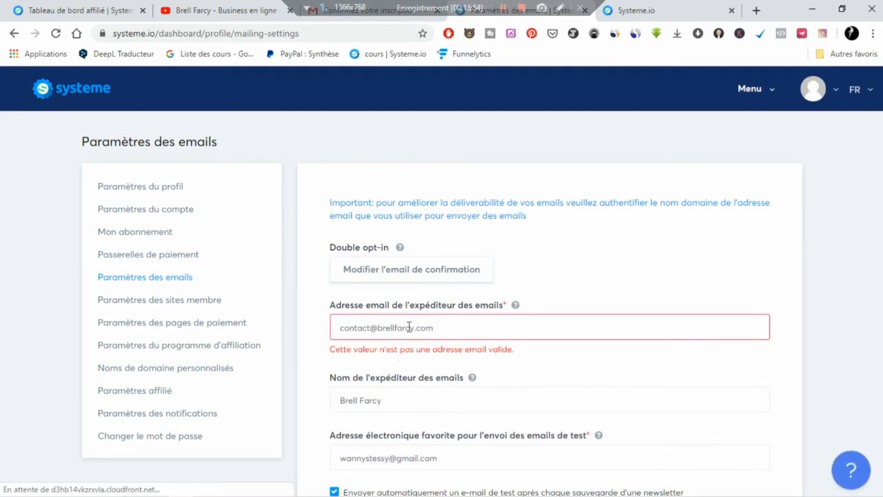
pyautogui.click(209, 304)
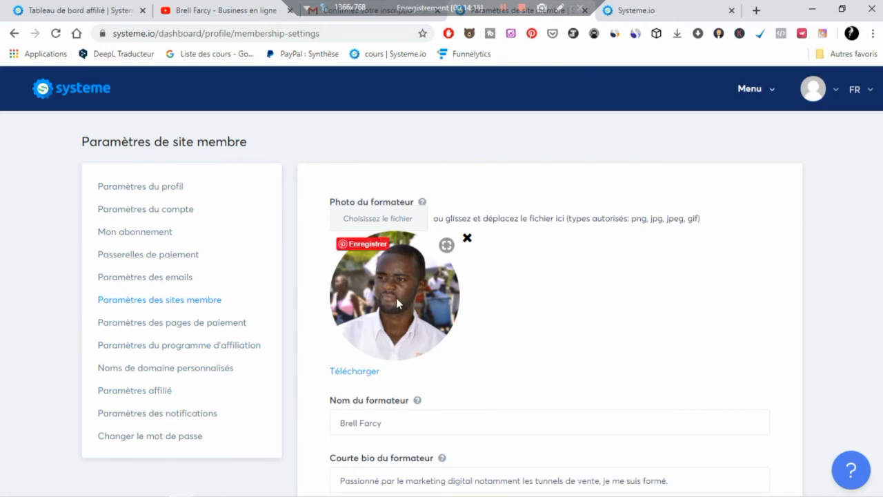
pyautogui.click(376, 221)
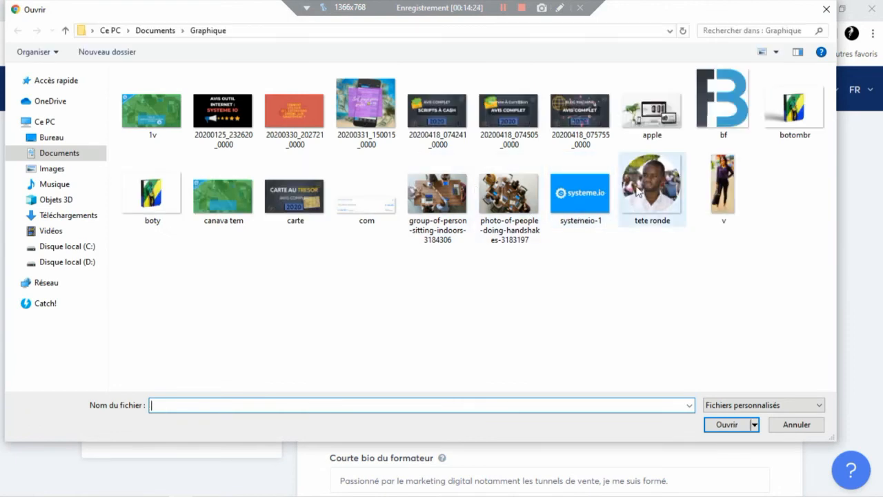
pyautogui.click(661, 219)
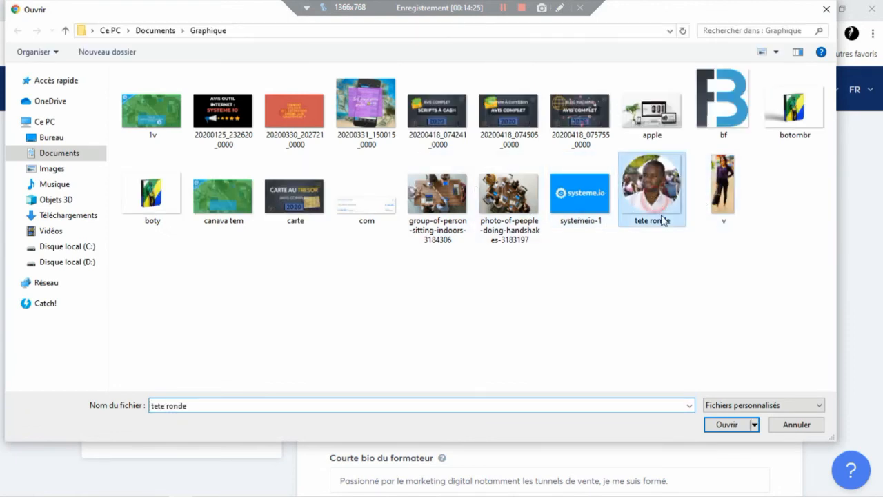
pyautogui.click(823, 9)
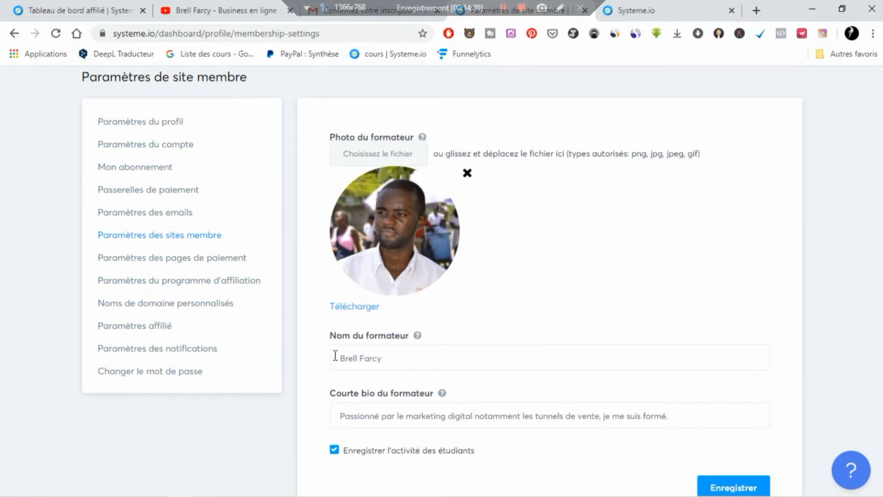
# - Review the trainer name and bio fields, then go to the payment page settings
pyautogui.tripleClick(406, 358)
pyautogui.scroll(-1, 357, 364)
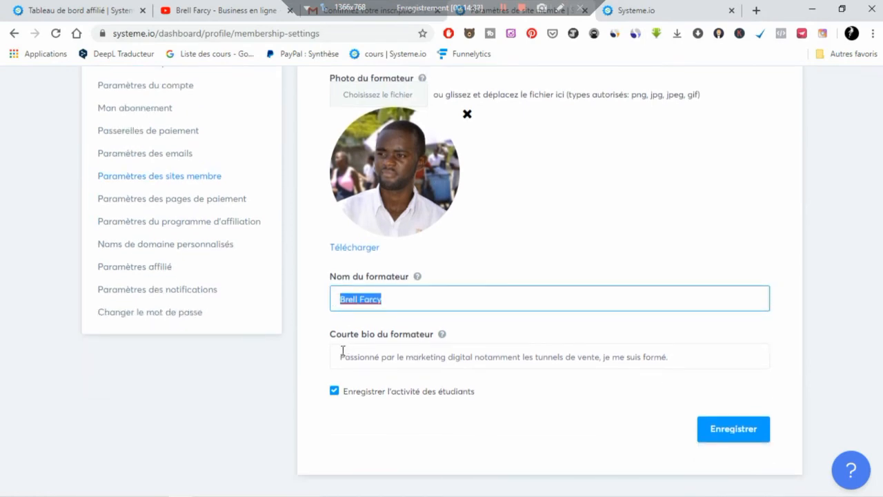
pyautogui.moveTo(340, 356); pyautogui.dragTo(690, 368)
pyautogui.click(587, 402)
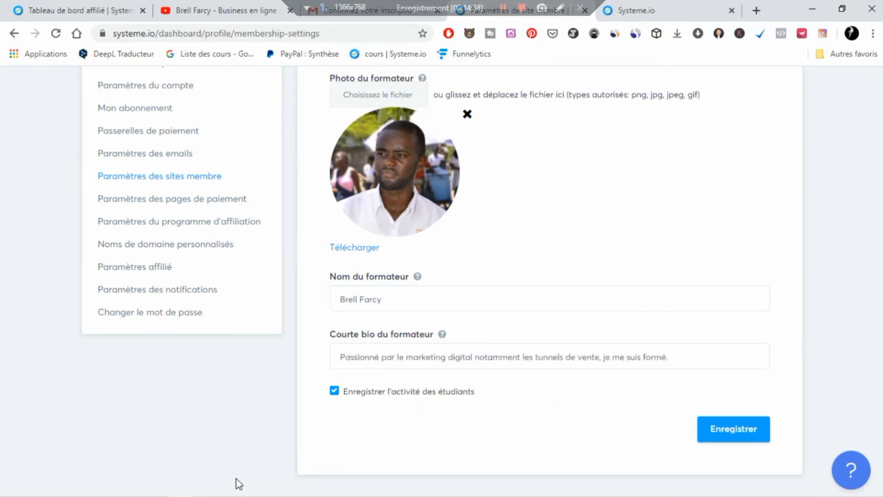
pyautogui.scroll(2, 596, 342)
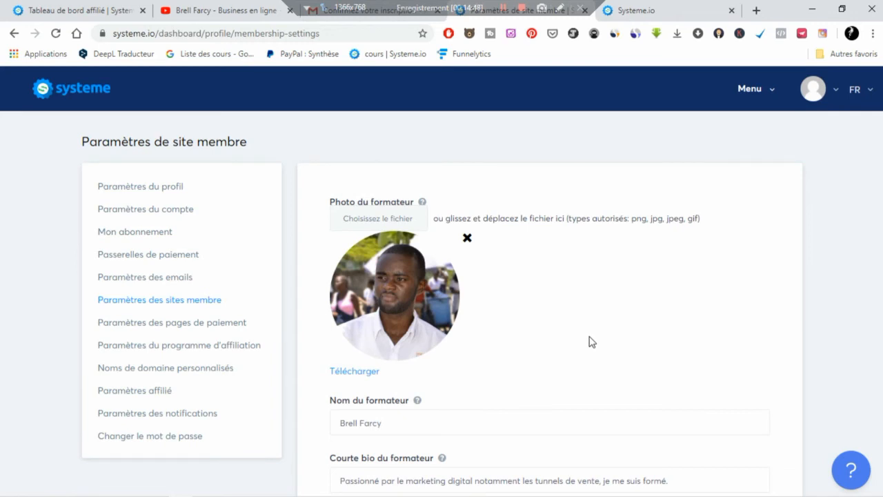
pyautogui.click(183, 329)
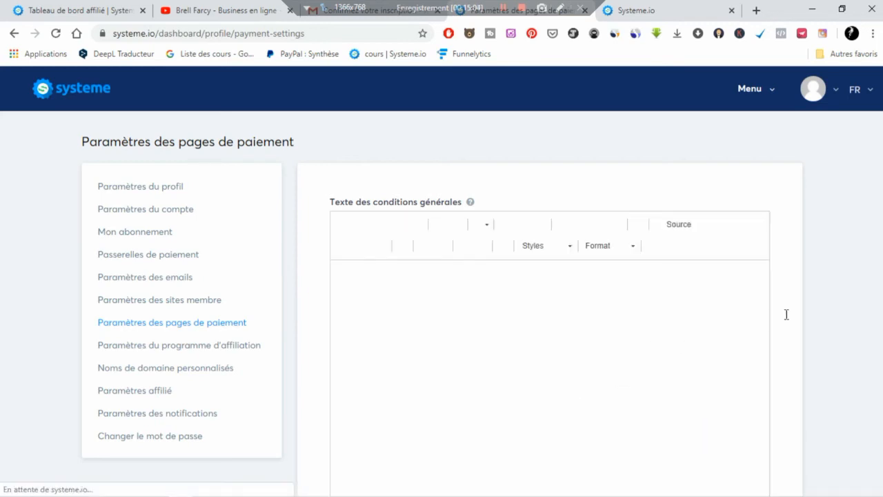
# - Replace NOMSOCIETE in the terms-of-sale title with 'Brell' and locate the Article 1 placeholders
pyautogui.scroll(-1, 821, 301)
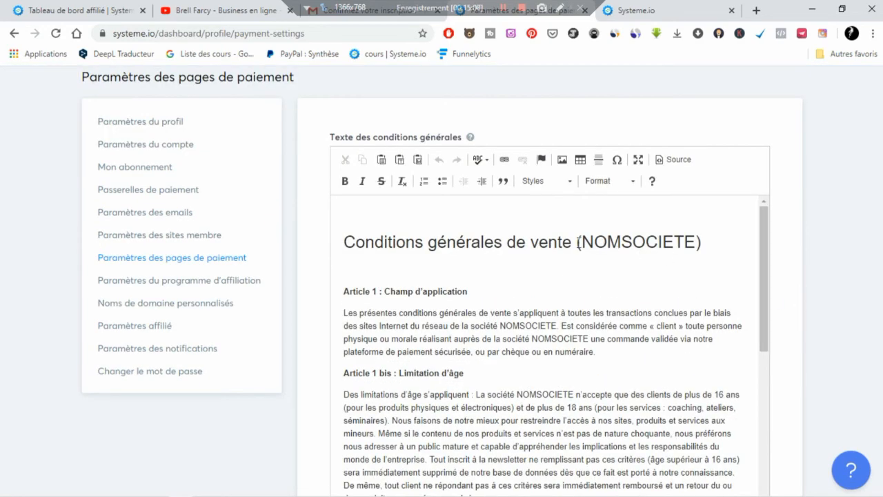
pyautogui.moveTo(581, 242); pyautogui.dragTo(695, 250)
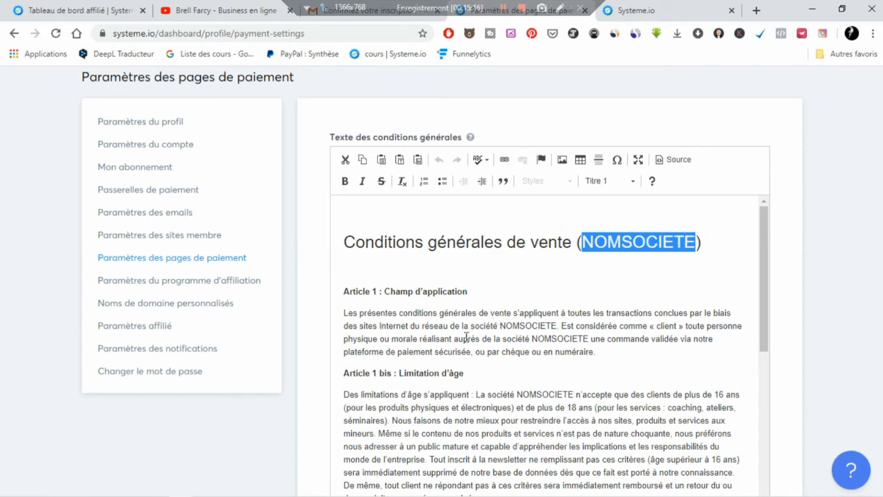
pyautogui.write('Brell')
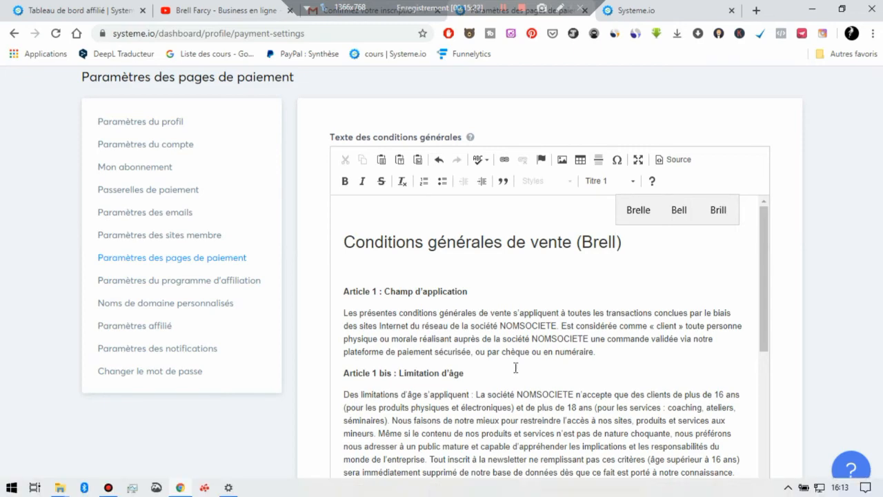
pyautogui.doubleClick(512, 325)
pyautogui.doubleClick(563, 339)
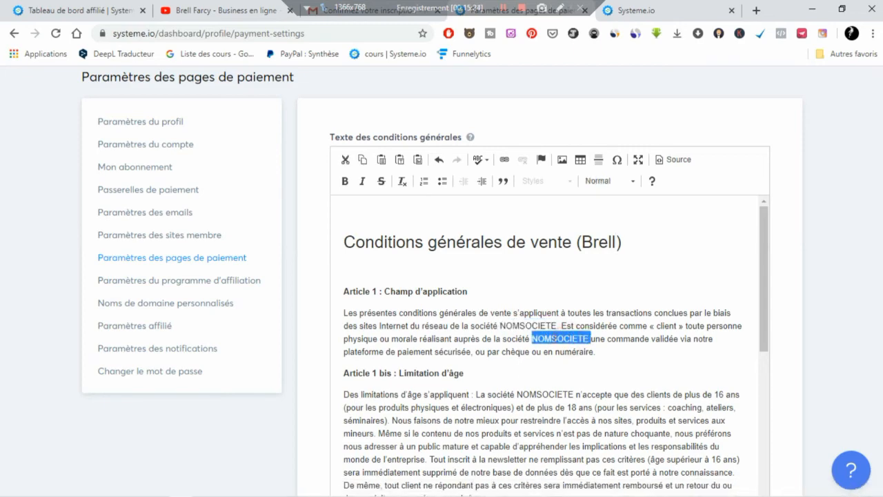
pyautogui.scroll(-1, 547, 348)
pyautogui.doubleClick(541, 330)
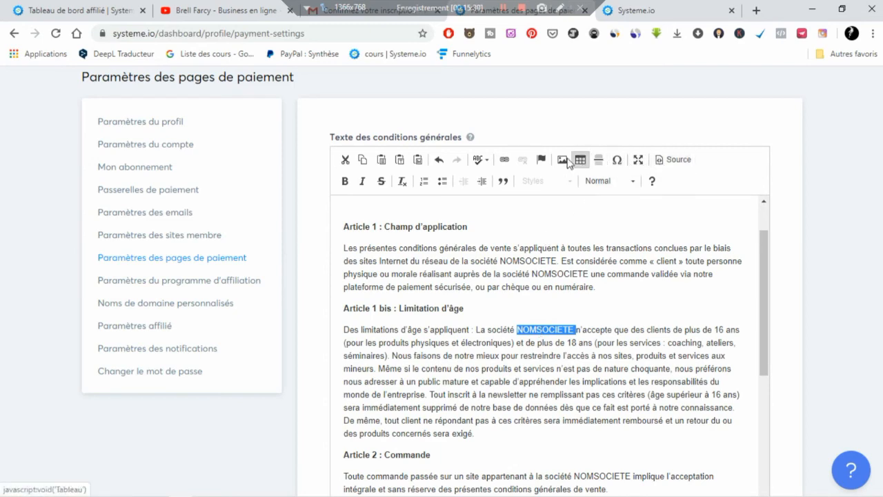
# - Leave the VAT option unchecked and Euro as default currency, and save the payment settings
pyautogui.scroll(-10, 574, 368)
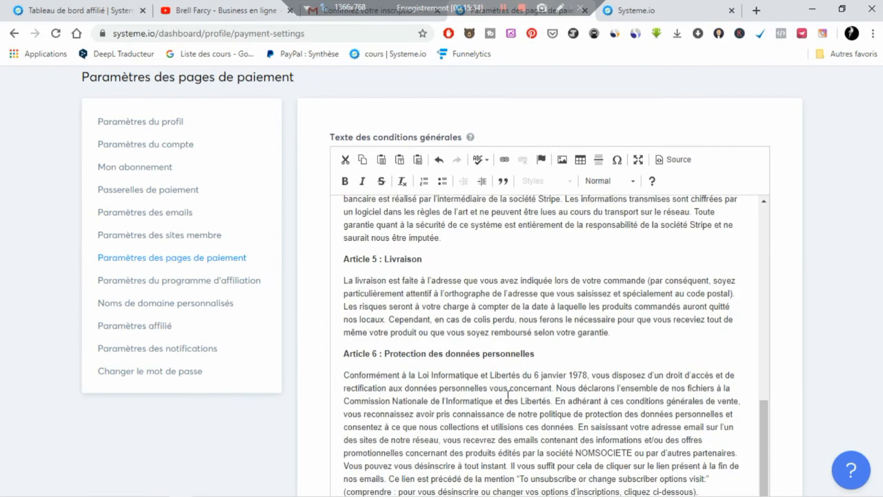
pyautogui.scroll(-2, 851, 366)
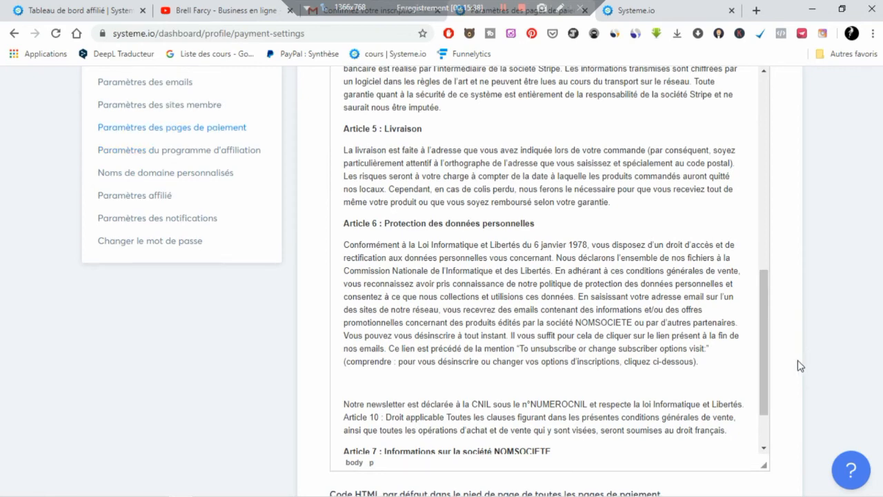
pyautogui.scroll(-3, 798, 363)
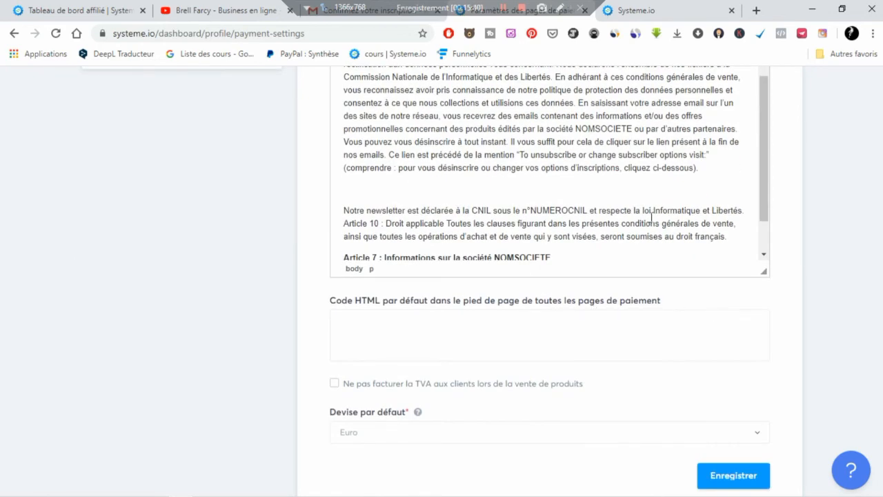
pyautogui.scroll(-1, 652, 218)
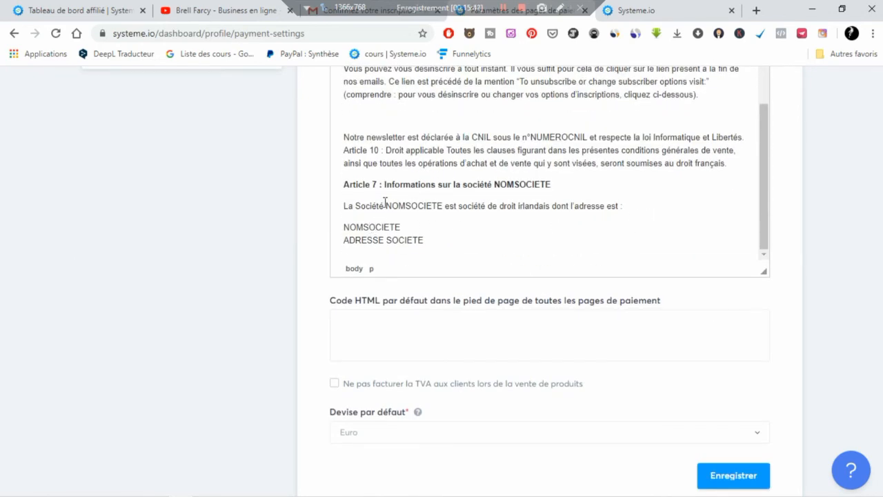
pyautogui.click(340, 324)
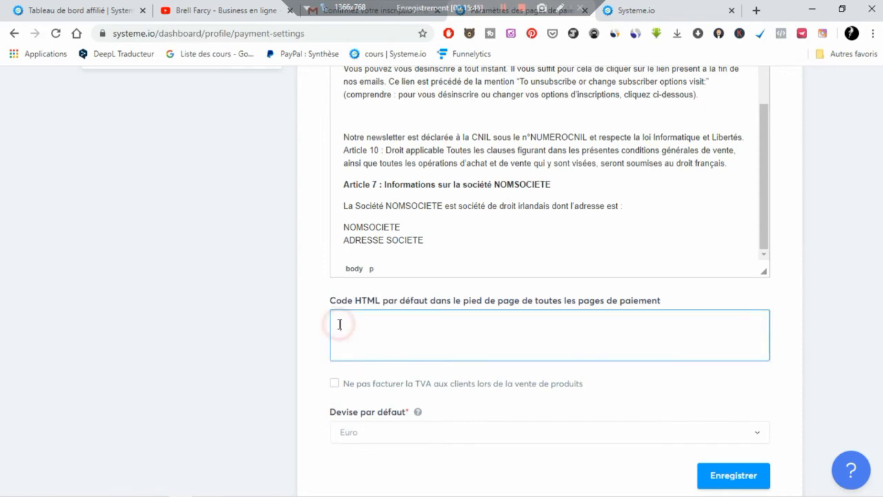
pyautogui.click(336, 385)
pyautogui.click(337, 385)
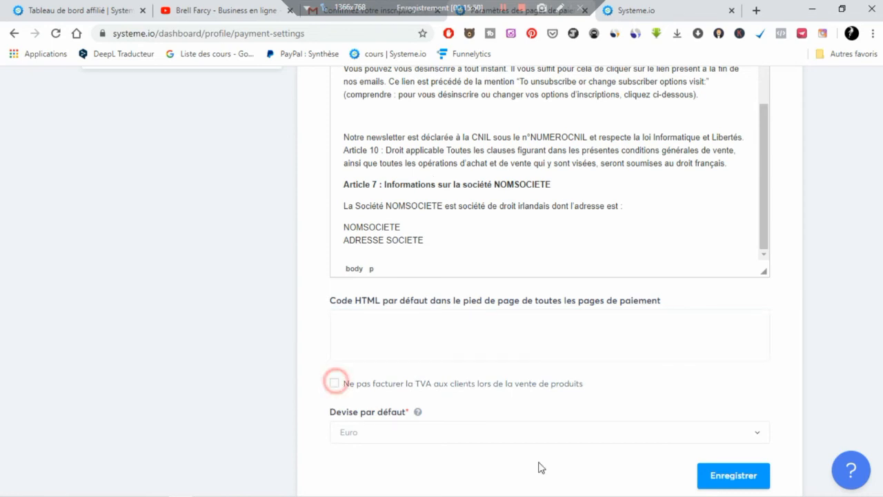
pyautogui.scroll(-1, 552, 449)
pyautogui.click(604, 385)
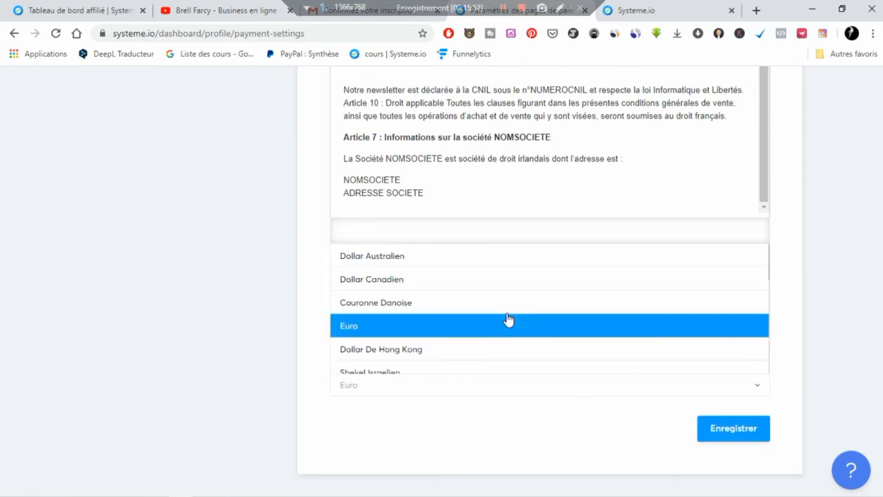
pyautogui.click(834, 365)
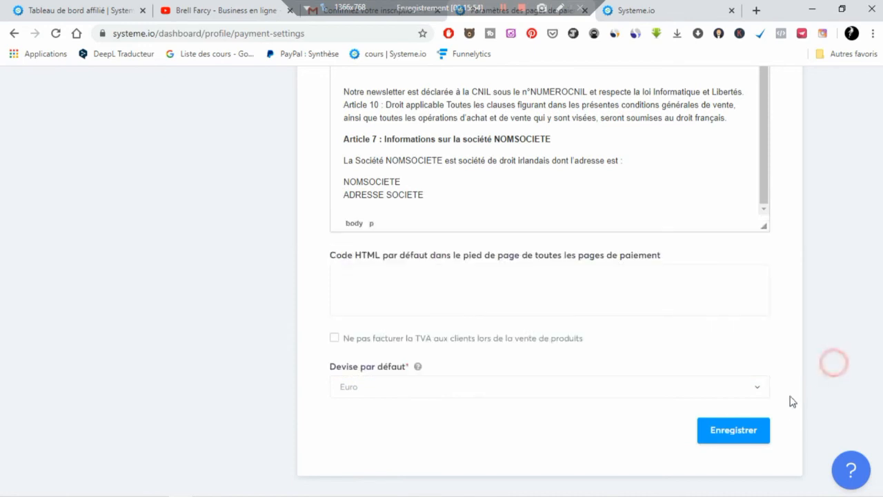
pyautogui.click(731, 430)
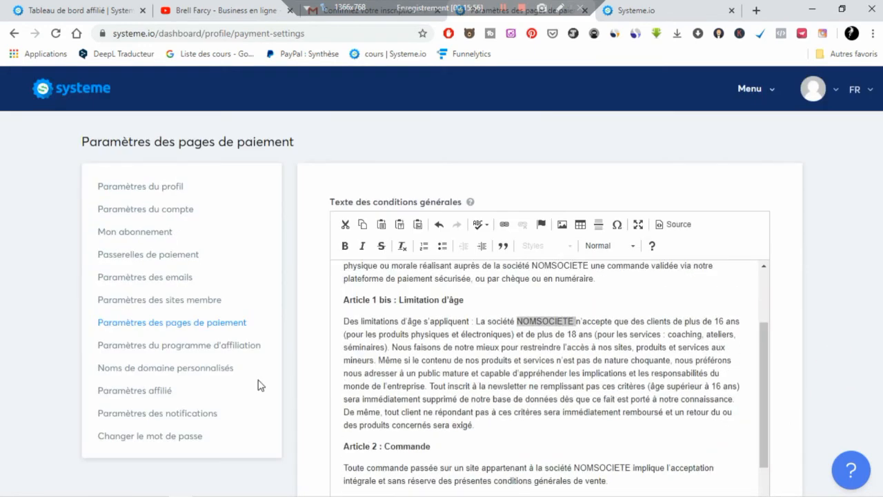
# - Open the affiliate program settings, keeping the default commission at 100%
pyautogui.click(238, 352)
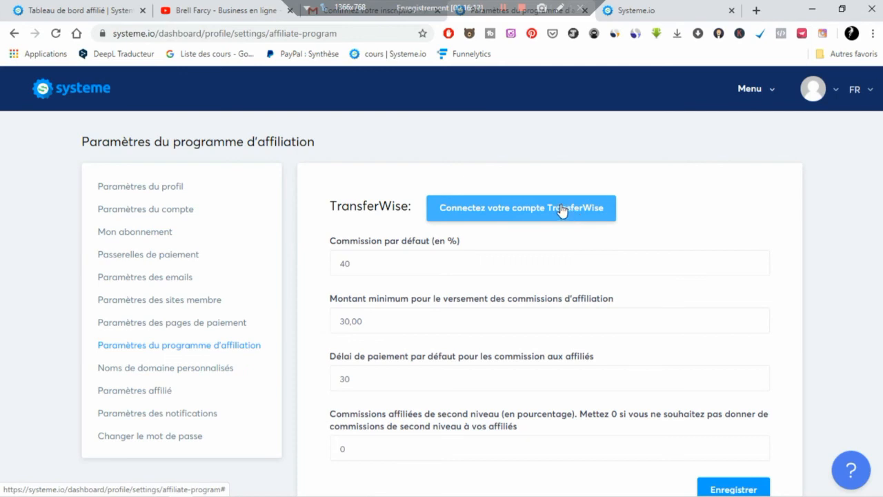
pyautogui.click(375, 256)
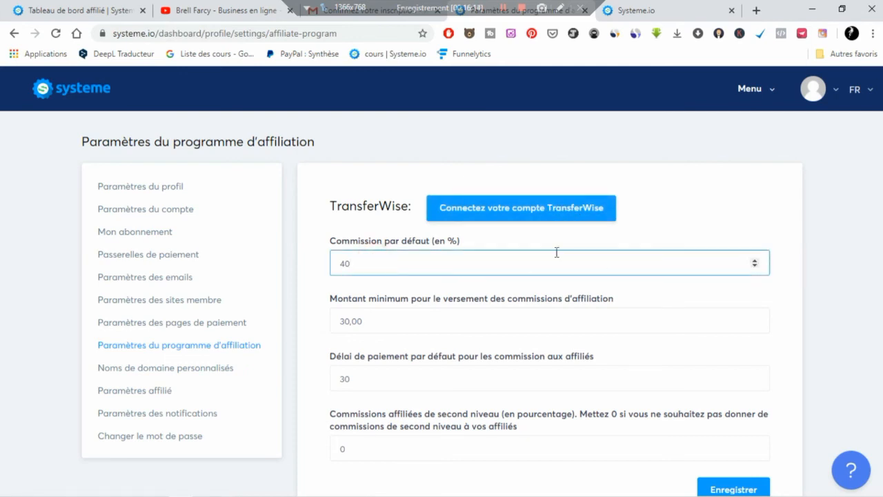
pyautogui.click(755, 261)
# - Clear the 30,00 minimum payout amount, leaving the payment delay at 30
pyautogui.moveTo(462, 321); pyautogui.dragTo(322, 321)
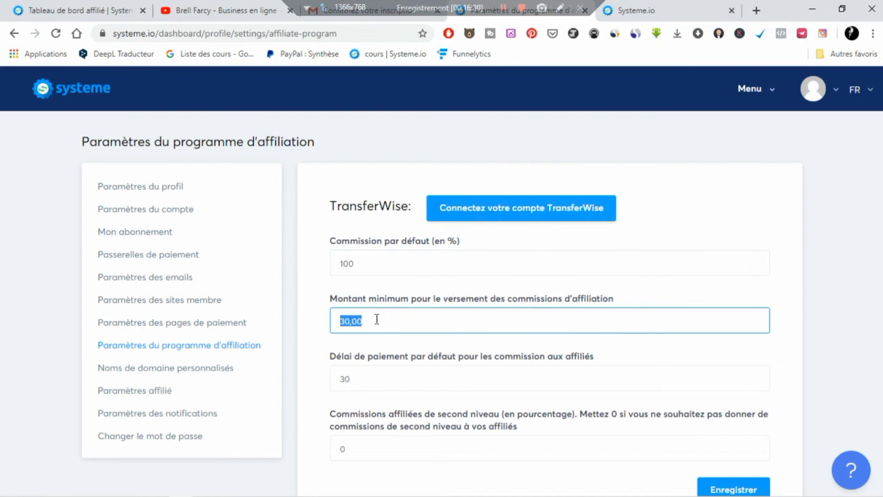
pyautogui.click(502, 8)
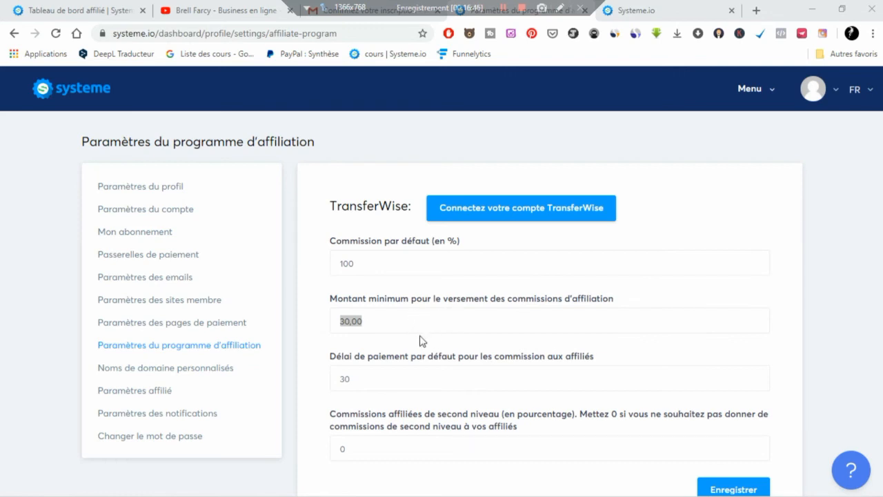
pyautogui.moveTo(392, 330); pyautogui.dragTo(364, 322)
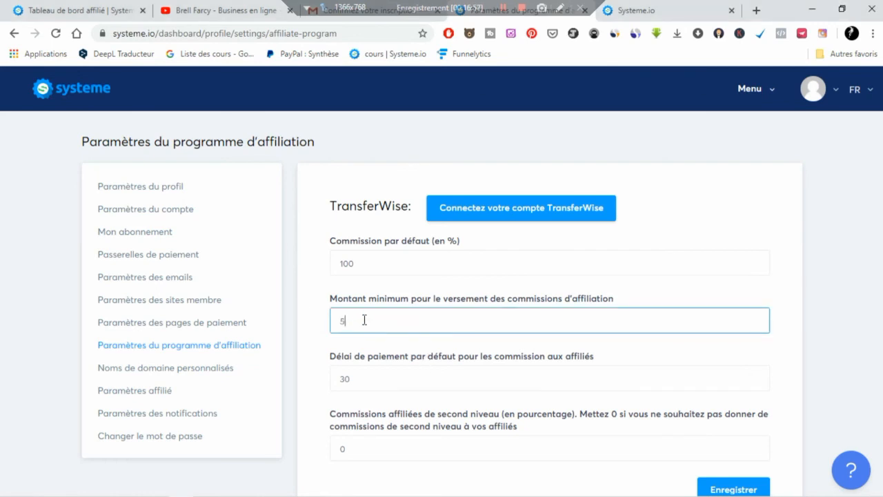
pyautogui.press('BackSpace')
pyautogui.click(752, 376)
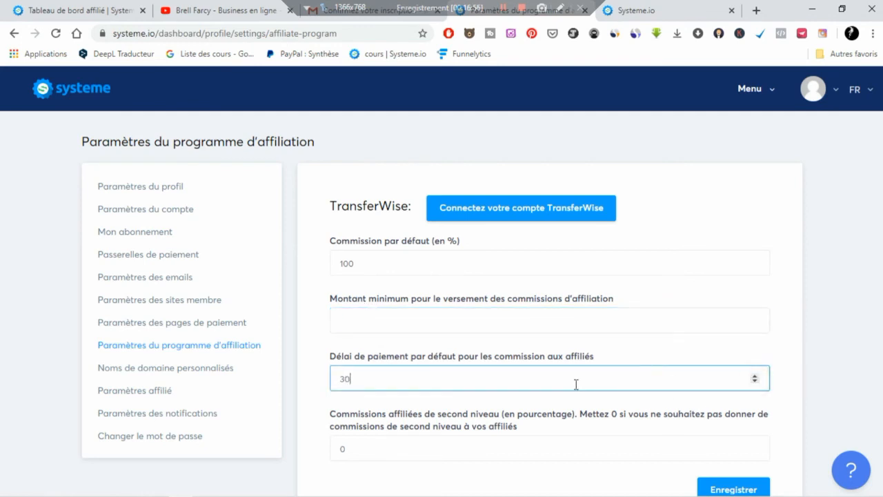
pyautogui.scroll(-3, 410, 372)
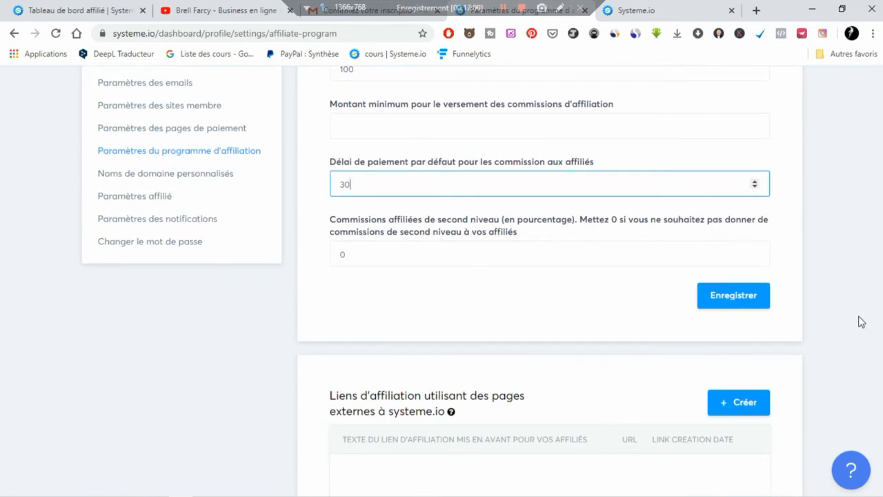
pyautogui.scroll(1, 861, 321)
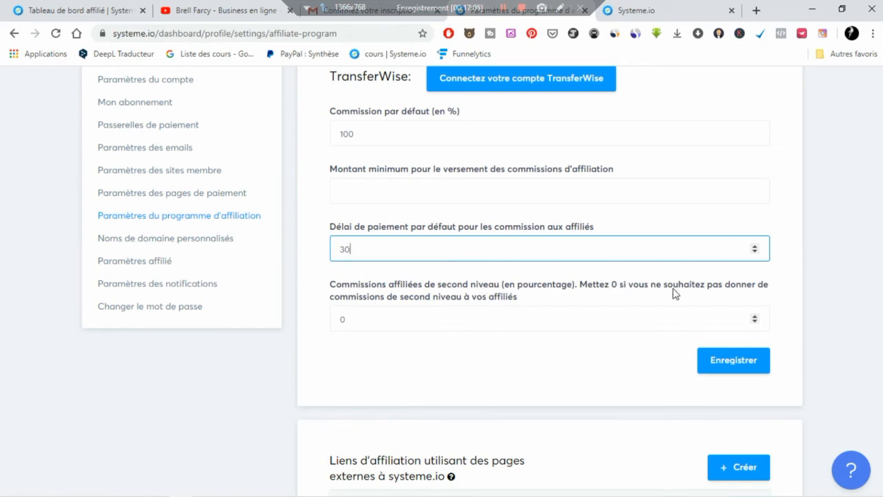
pyautogui.click(849, 195)
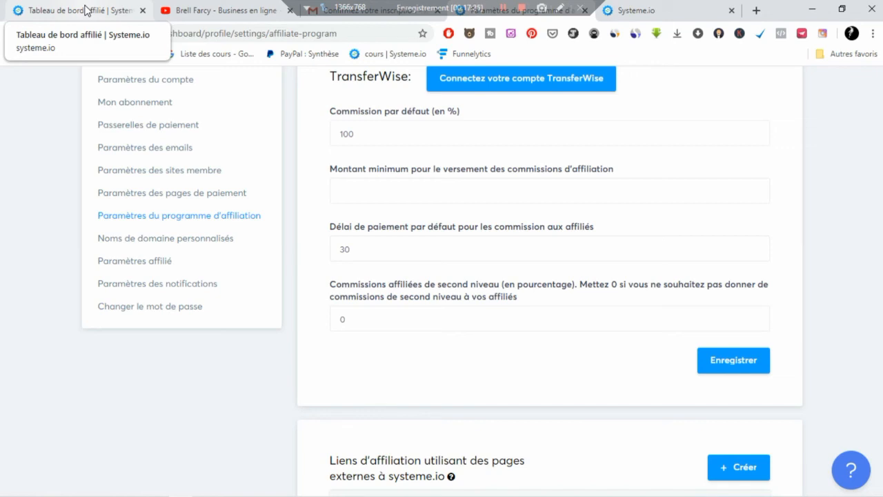
pyautogui.scroll(-3, 407, 268)
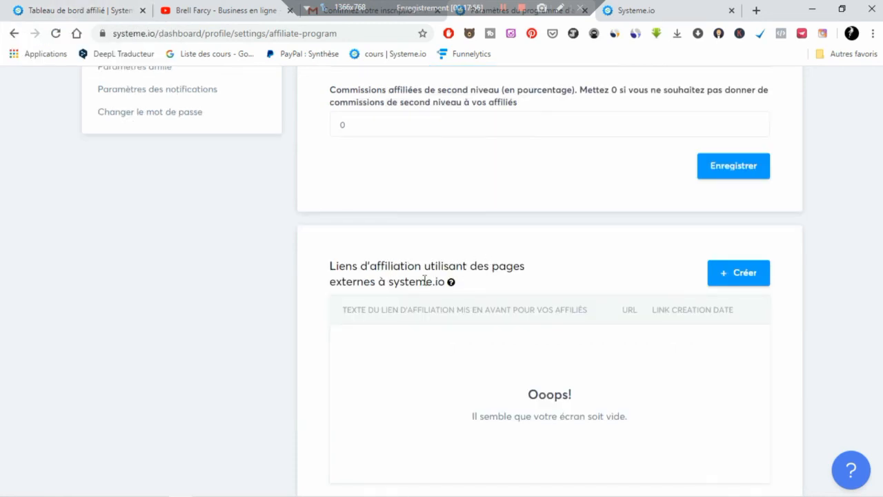
pyautogui.scroll(-1, 597, 367)
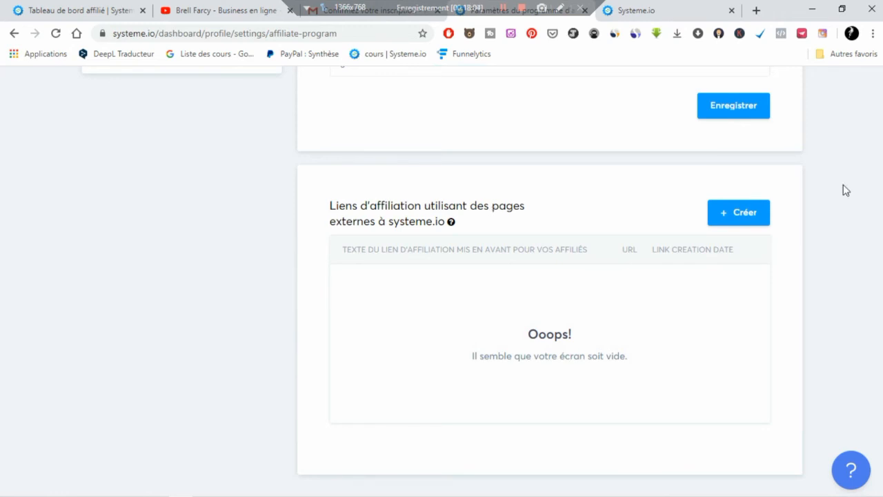
pyautogui.scroll(6, 770, 216)
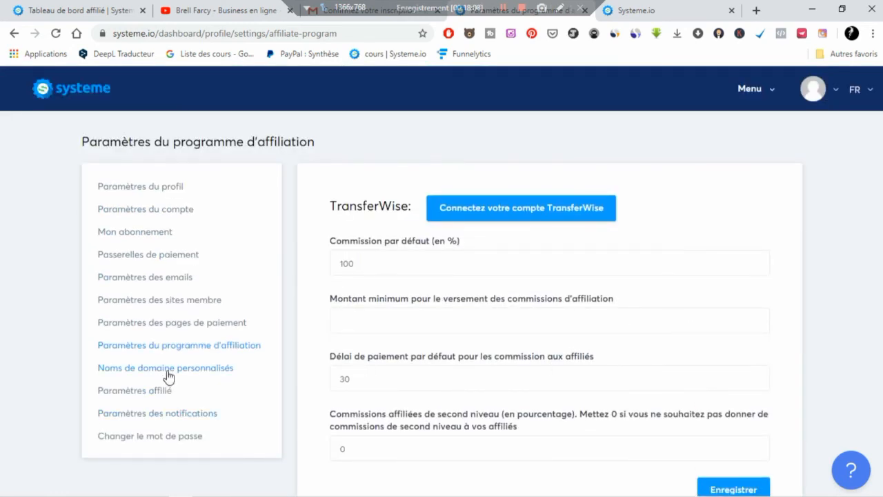
# - Check custom domains, then view PayPal and bank transfer payout methods without choosing one
pyautogui.click(167, 374)
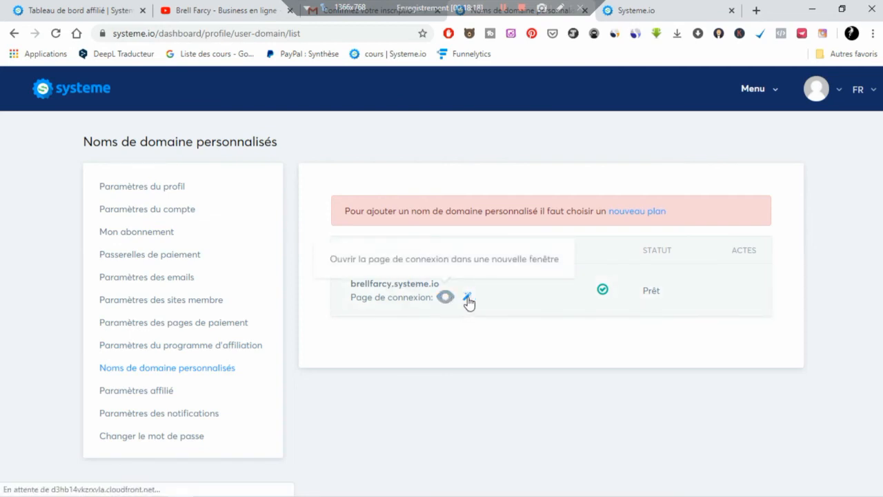
pyautogui.click(130, 392)
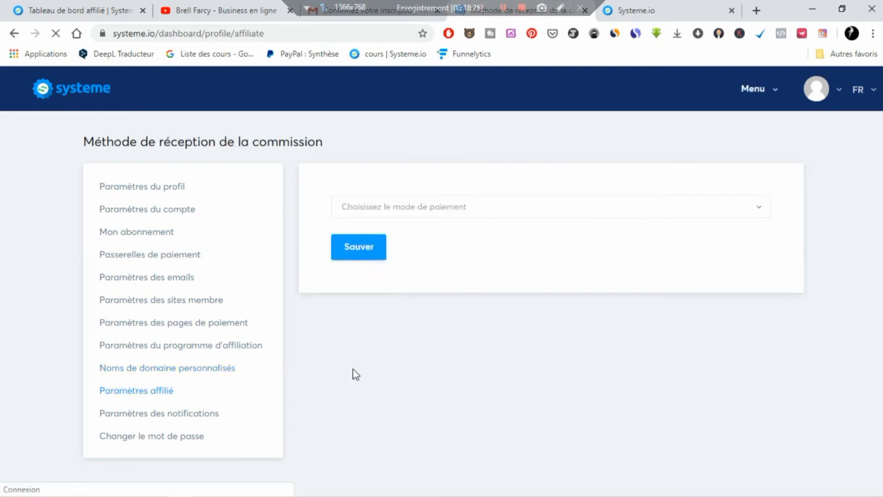
pyautogui.click(465, 213)
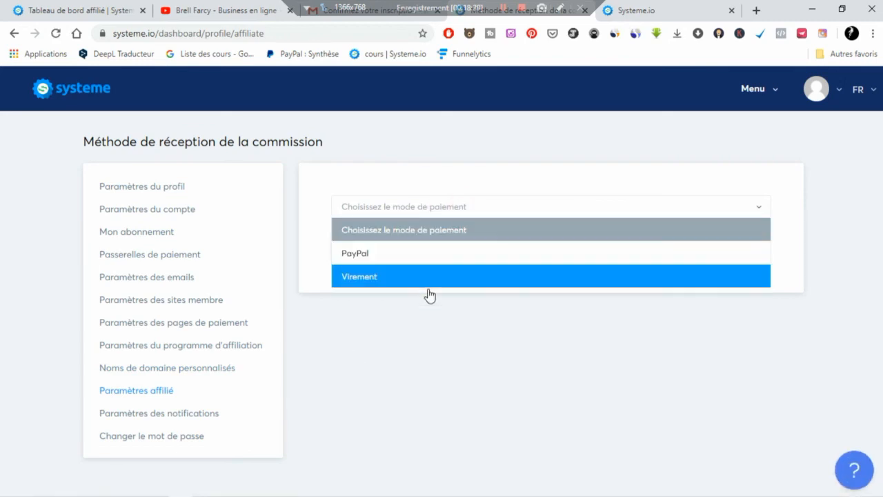
pyautogui.click(421, 326)
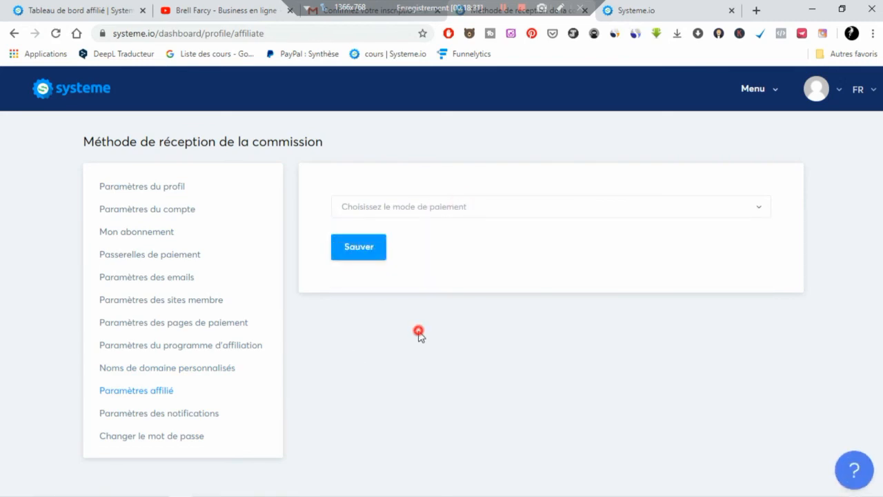
pyautogui.click(189, 419)
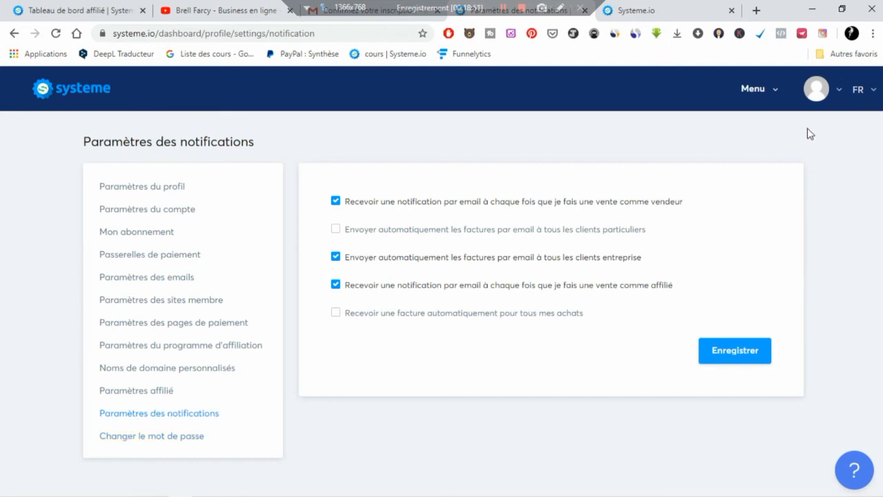
# - Open and close the profile and main navigation menus on the notification settings page
pyautogui.click(840, 92)
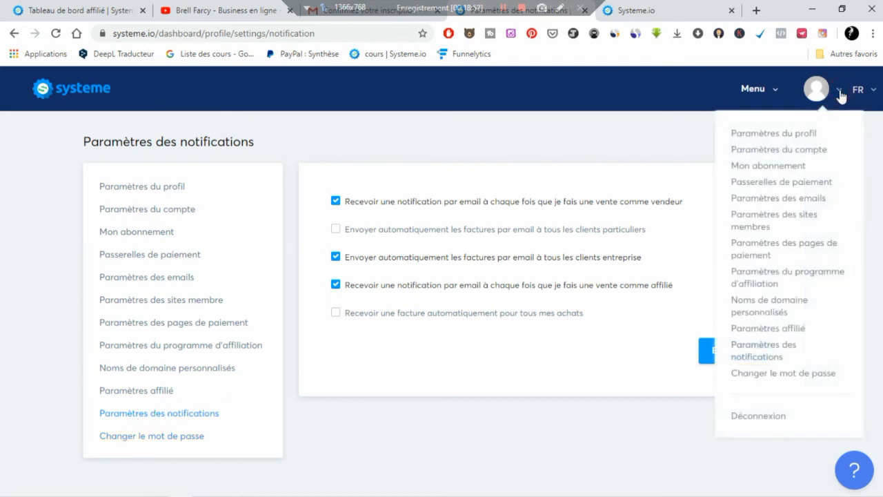
pyautogui.click(843, 93)
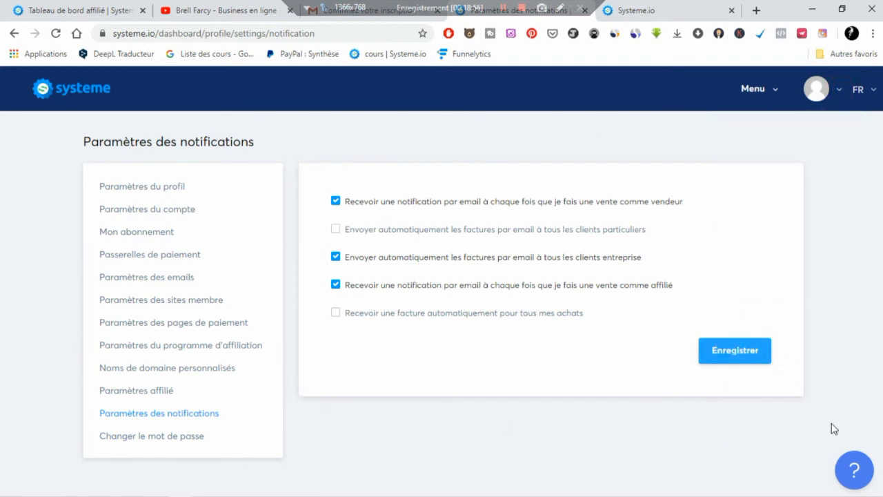
pyautogui.click(774, 90)
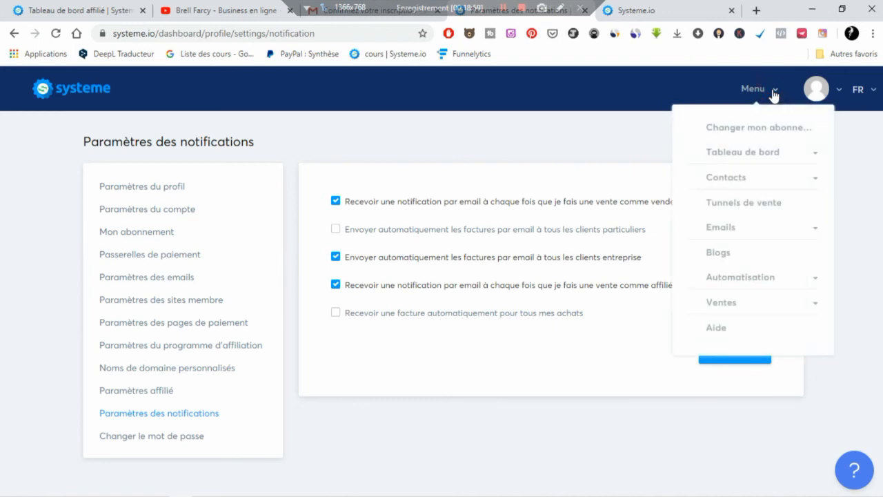
pyautogui.click(854, 176)
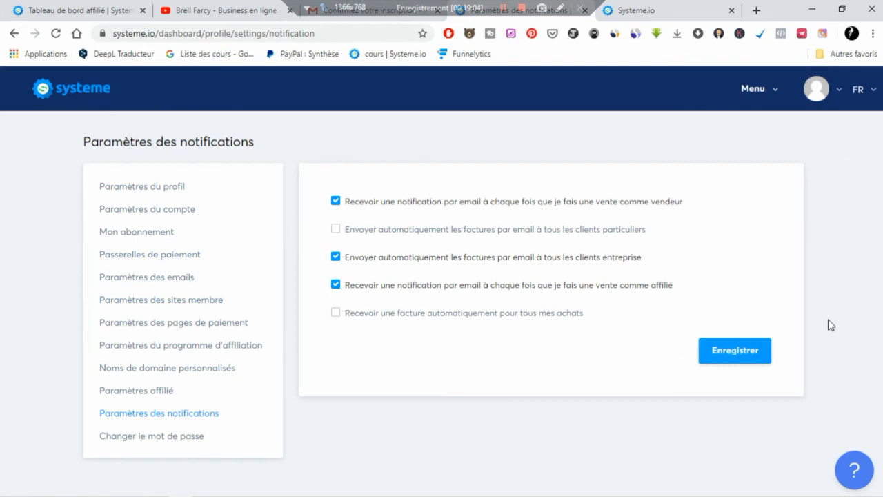
pyautogui.click(840, 92)
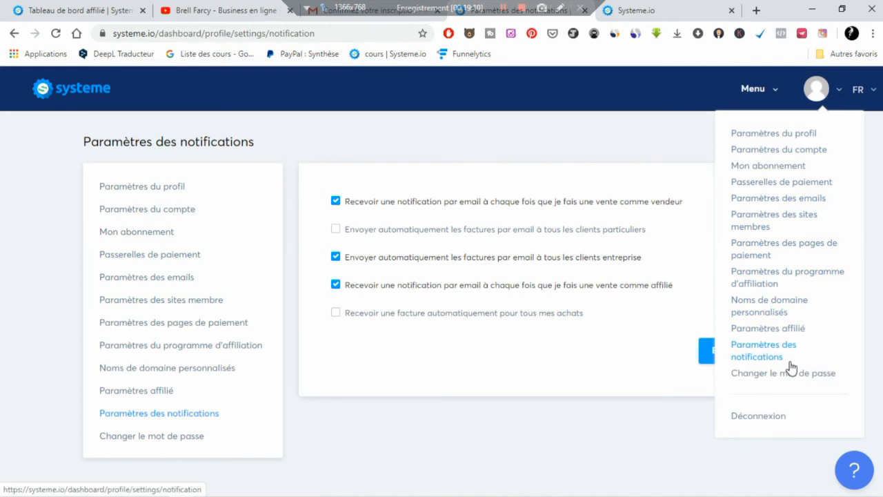
pyautogui.click(757, 97)
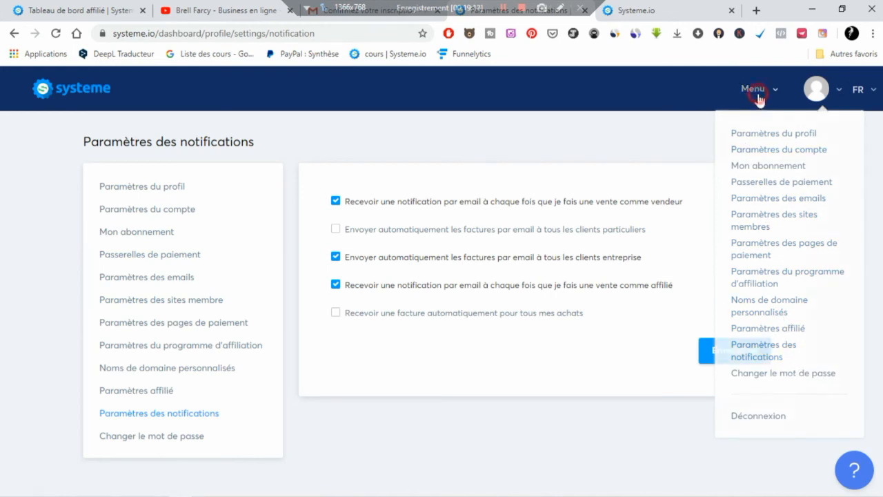
pyautogui.click(612, 123)
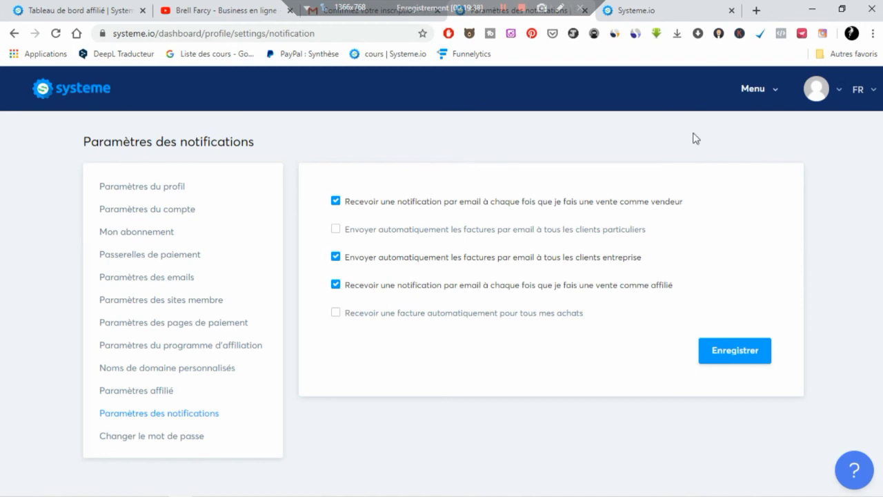
pyautogui.click(670, 4)
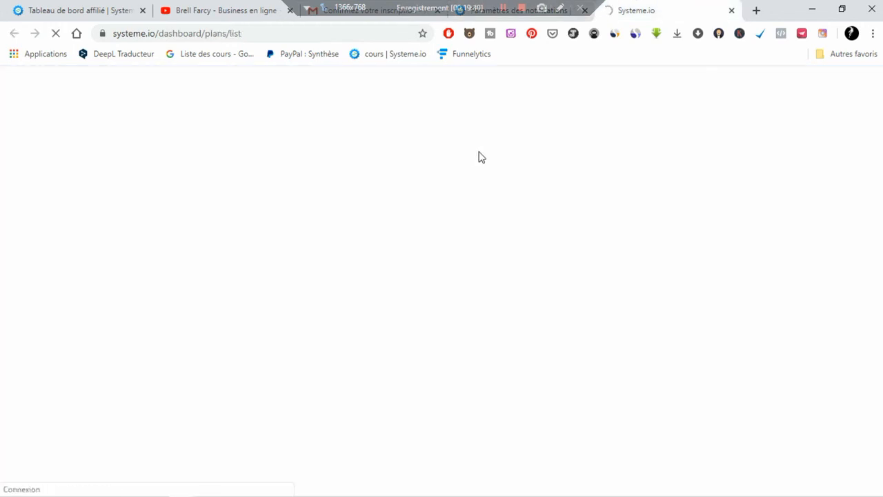
# - Compare the Startup 27€ and Webinar 47€ monthly prices, then browse the help articles panel
pyautogui.click(522, 20)
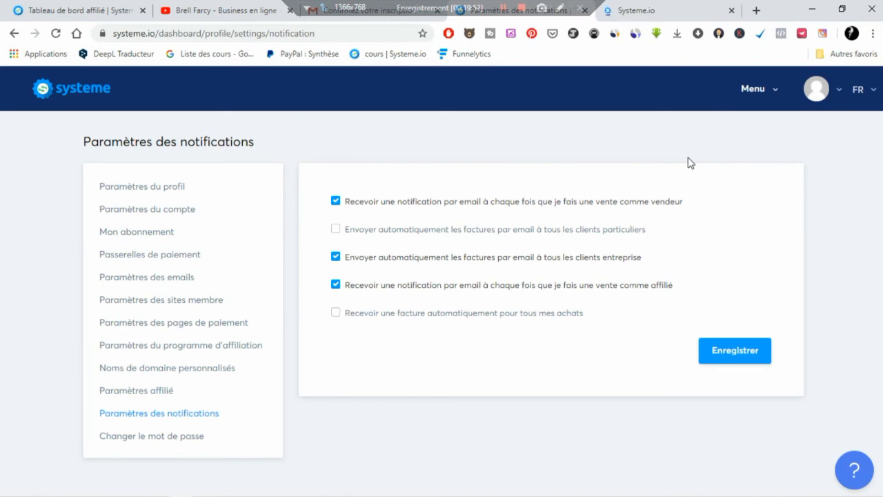
pyautogui.click(663, 12)
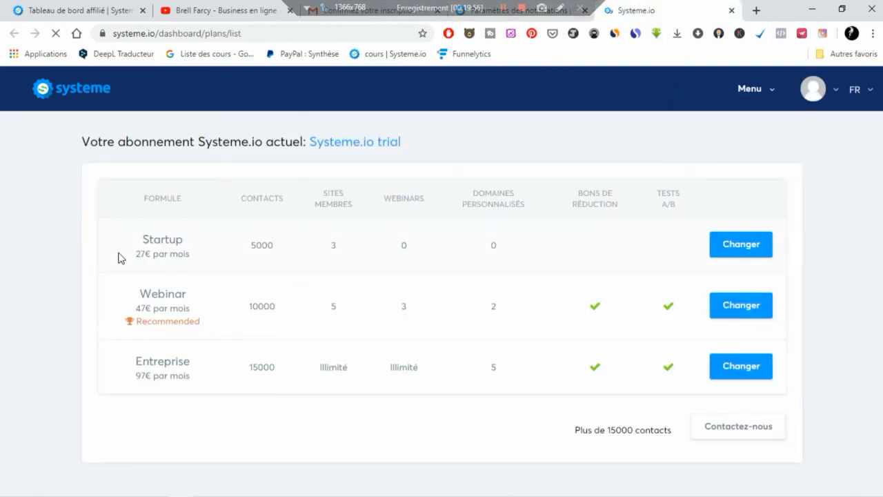
pyautogui.doubleClick(137, 254)
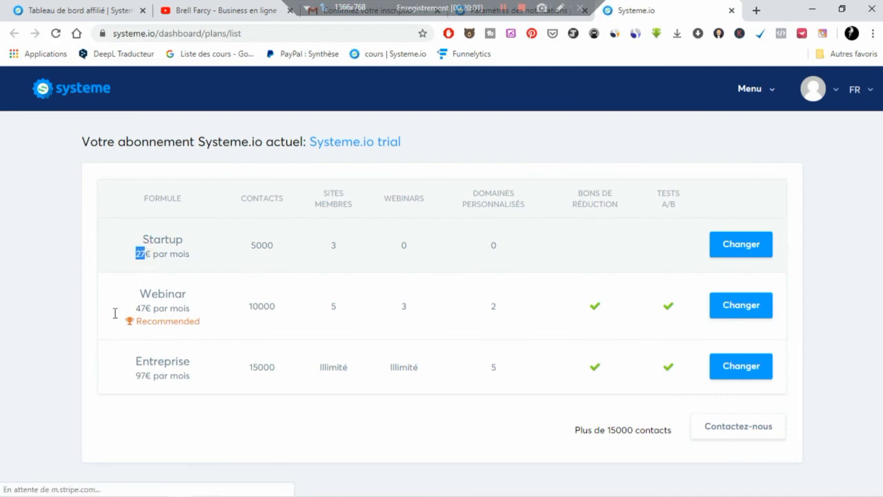
pyautogui.doubleClick(138, 307)
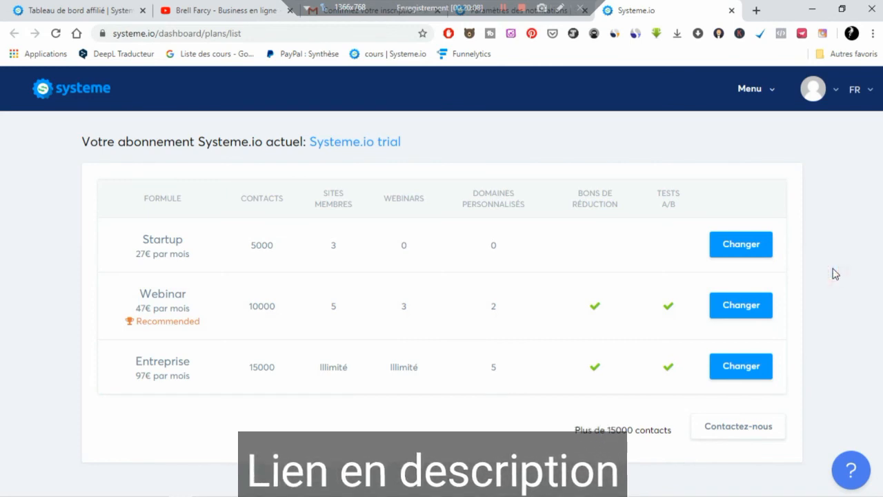
pyautogui.click(848, 481)
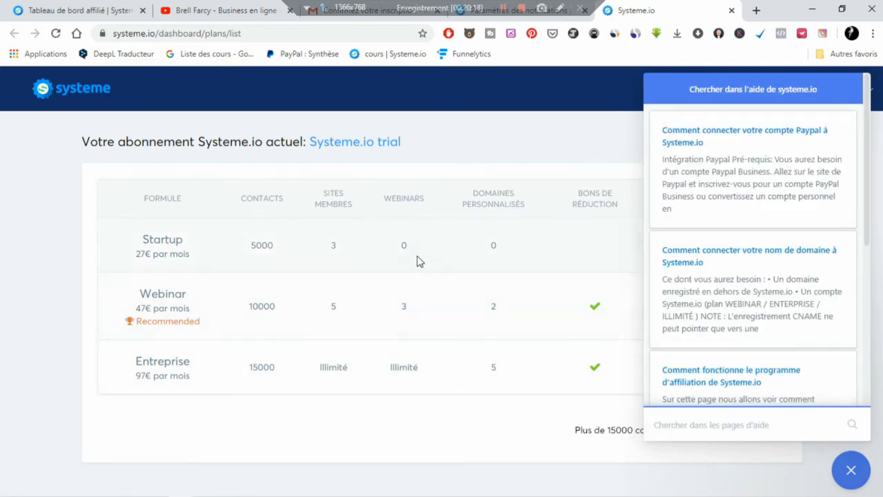
pyautogui.scroll(-4, 694, 276)
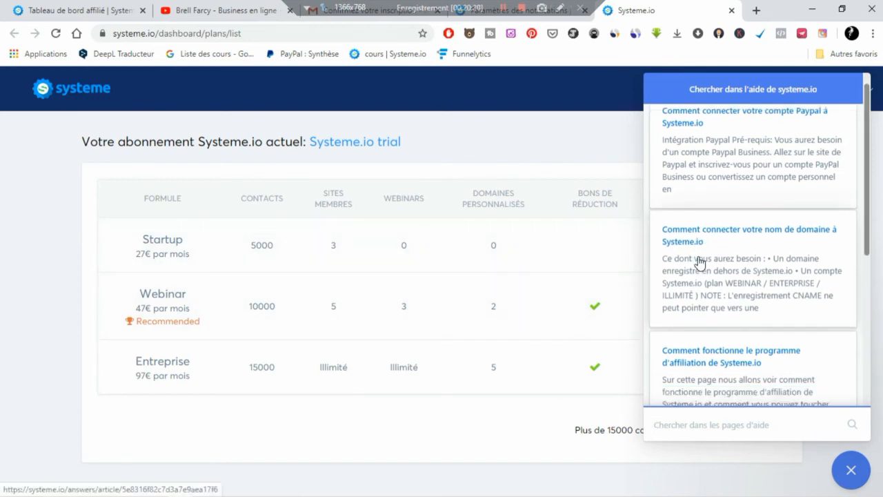